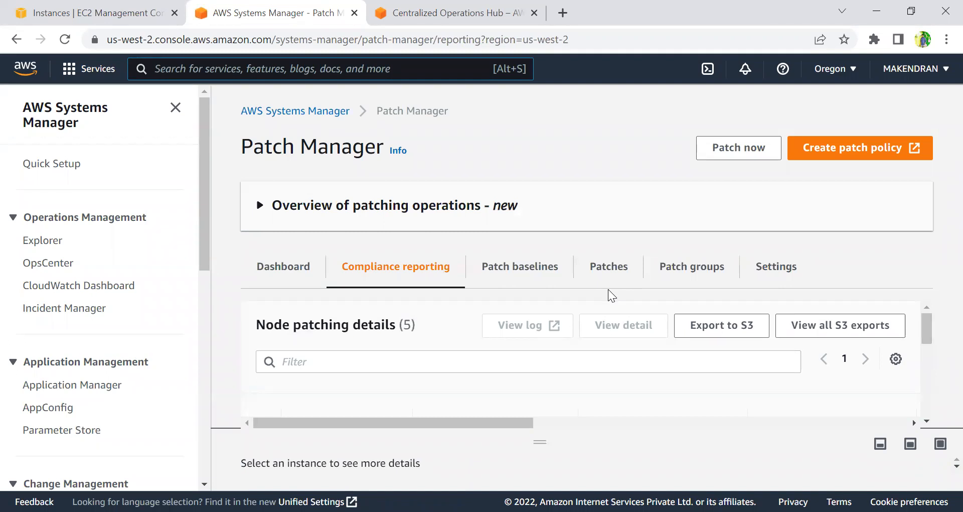
Review the Patch Manager dashboard, including instance management, compliance summary, noncompliance counts and recent patching operations.
scroll(507, 319, down, 3)
scroll(490, 339, up, 3)
click(284, 273)
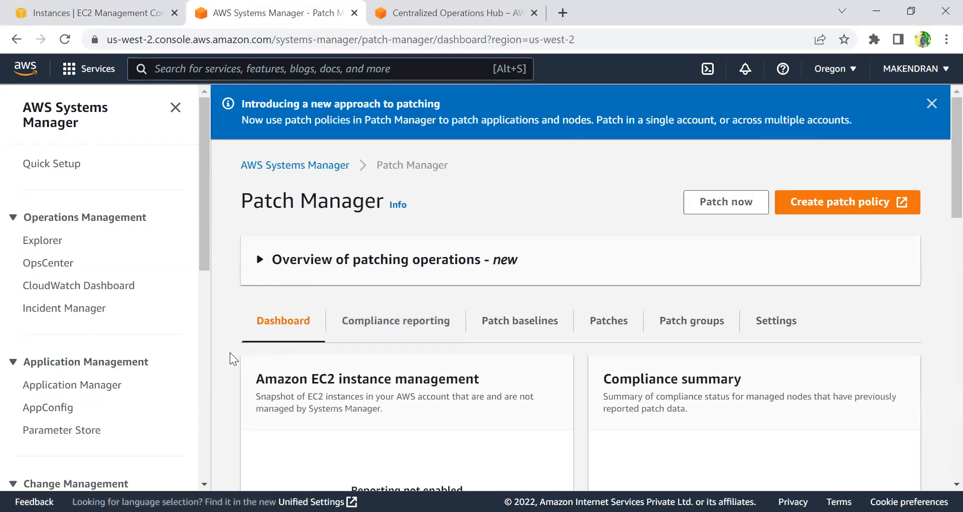
scroll(218, 389, down, 3)
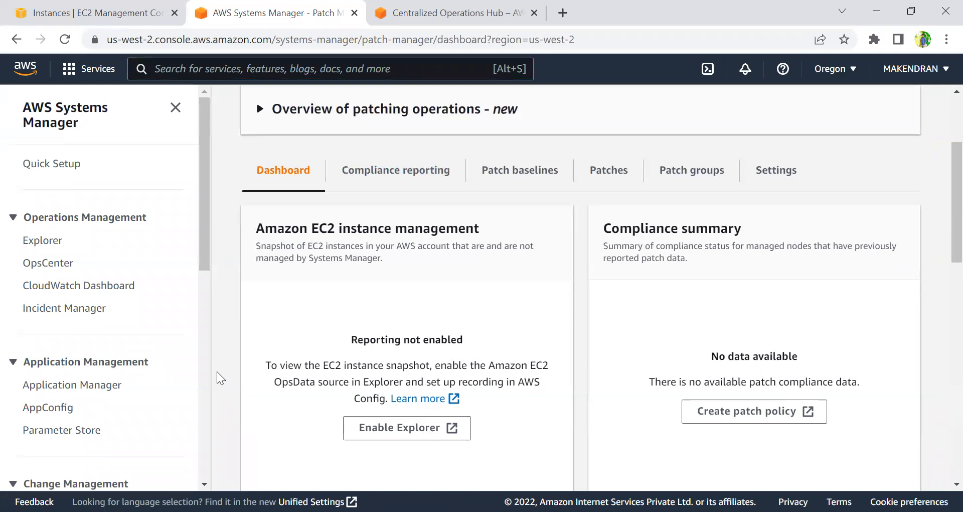
scroll(217, 364, down, 6)
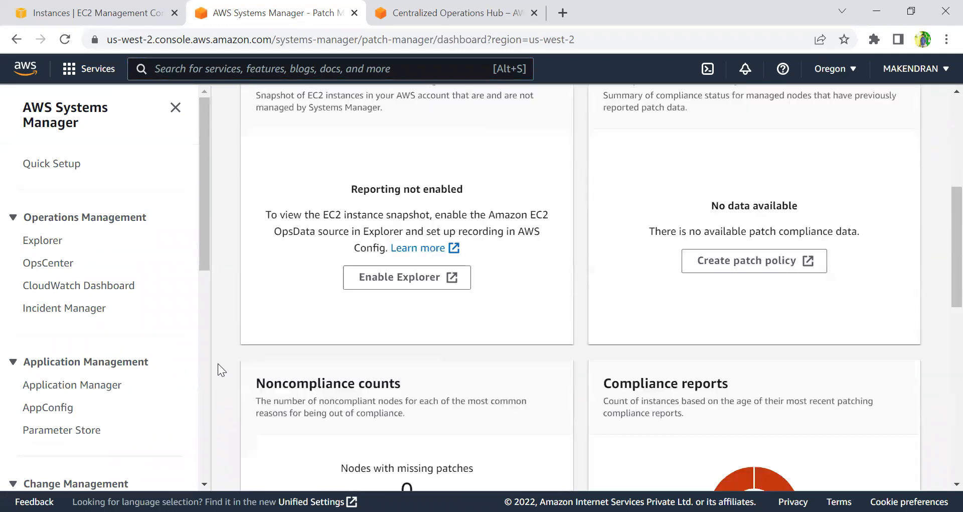
scroll(221, 361, up, 7)
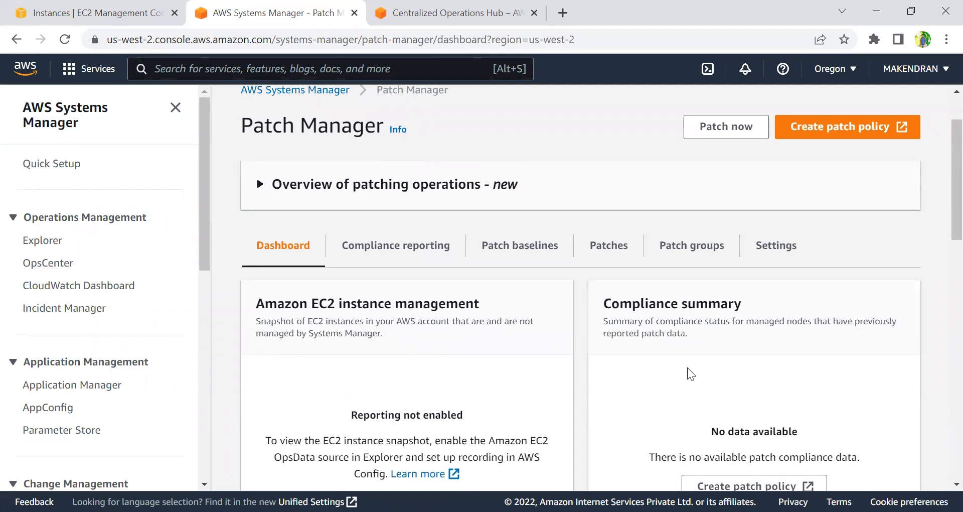
scroll(587, 413, down, 9)
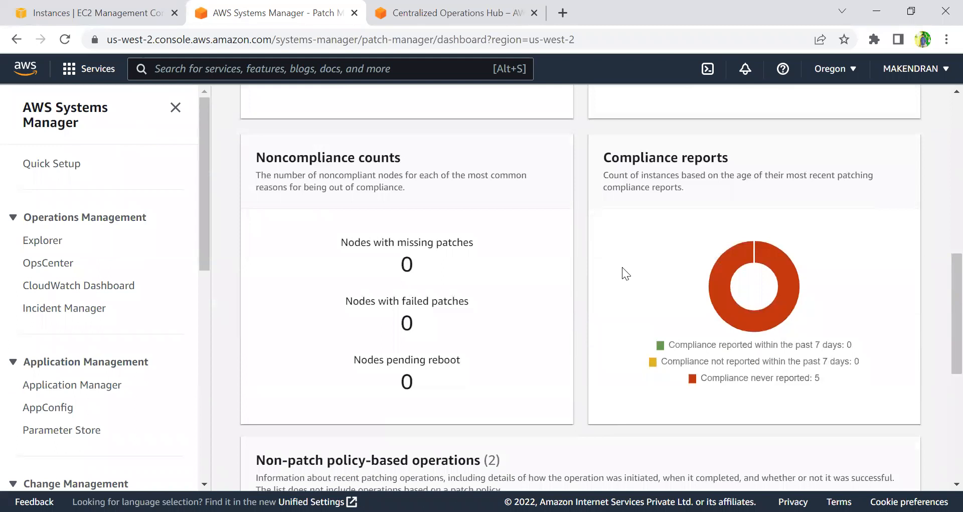
scroll(600, 332, down, 5)
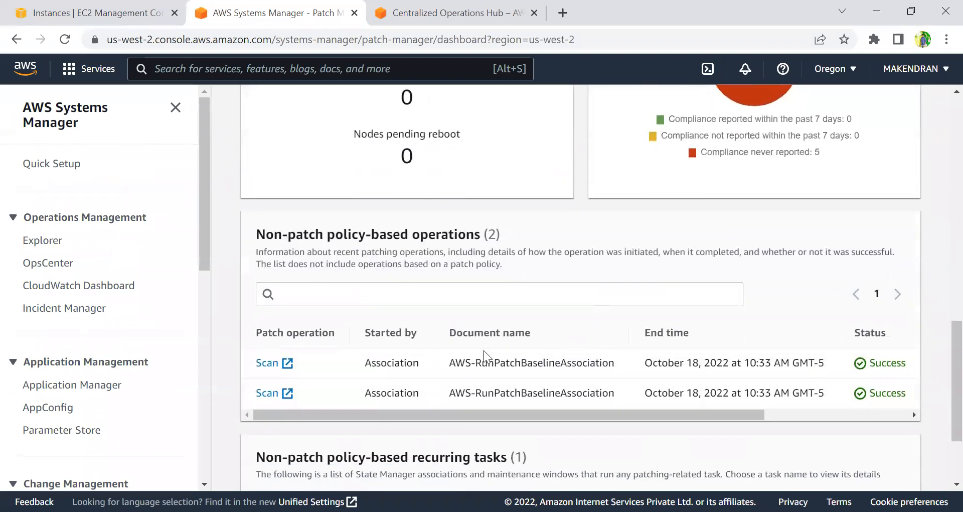
scroll(394, 337, down, 3)
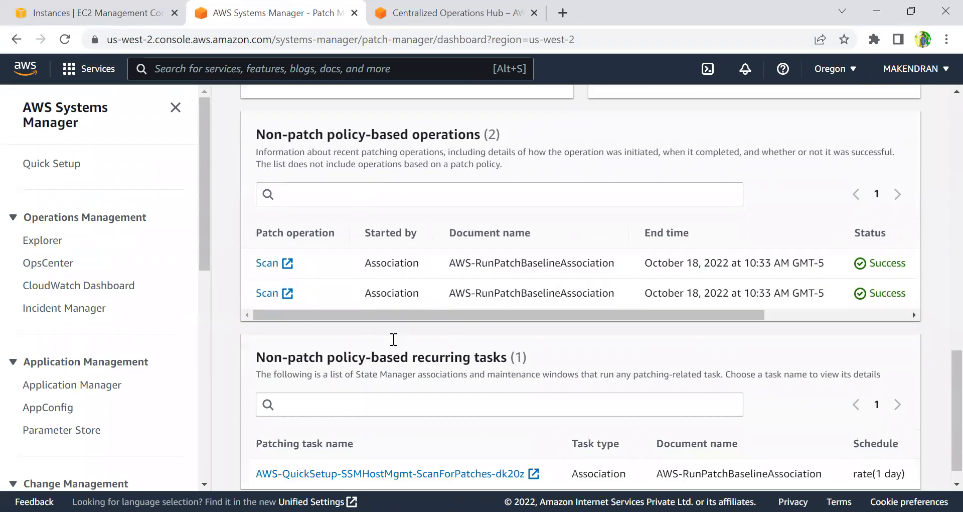
scroll(418, 322, up, 17)
Examine the compliance reporting table of node patching details across all its columns.
click(406, 281)
scroll(404, 343, down, 3)
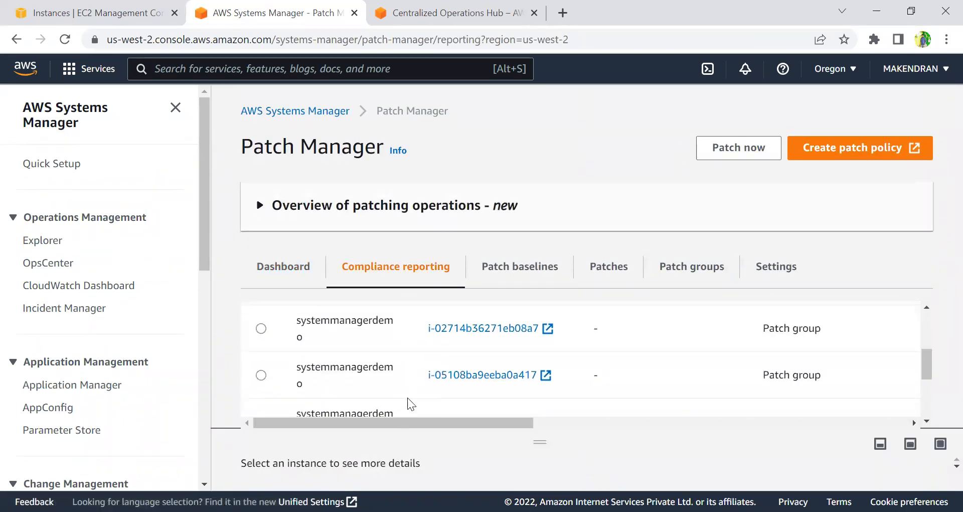
scroll(397, 365, up, 3)
scroll(397, 365, down, 1)
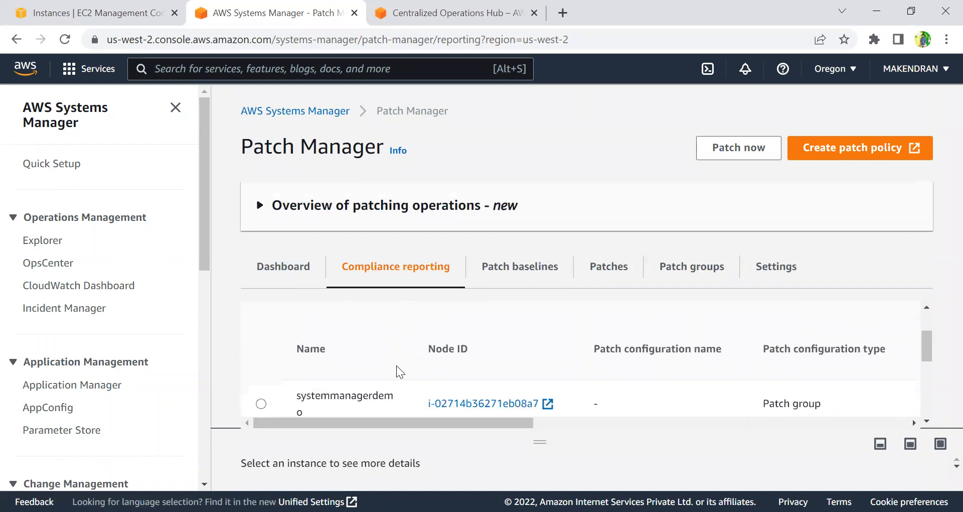
scroll(396, 372, down, 1)
drag(409, 424, 518, 420)
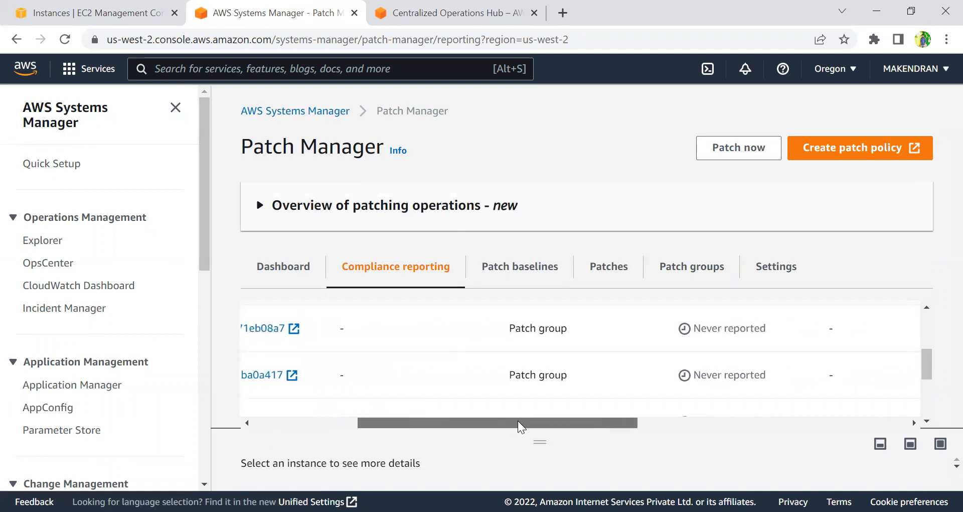
scroll(544, 328, up, 3)
scroll(567, 354, down, 3)
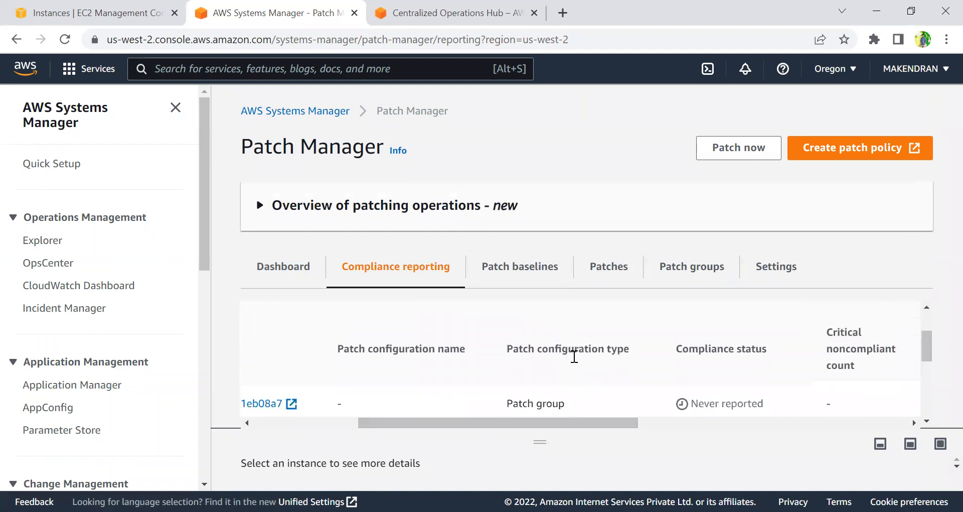
scroll(696, 370, down, 1)
scroll(697, 370, down, 1)
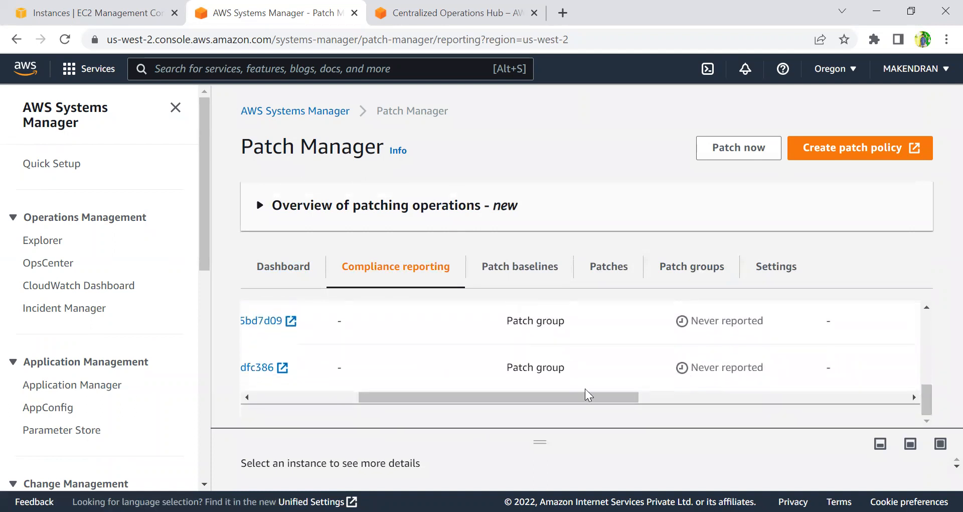
drag(522, 397, 546, 392)
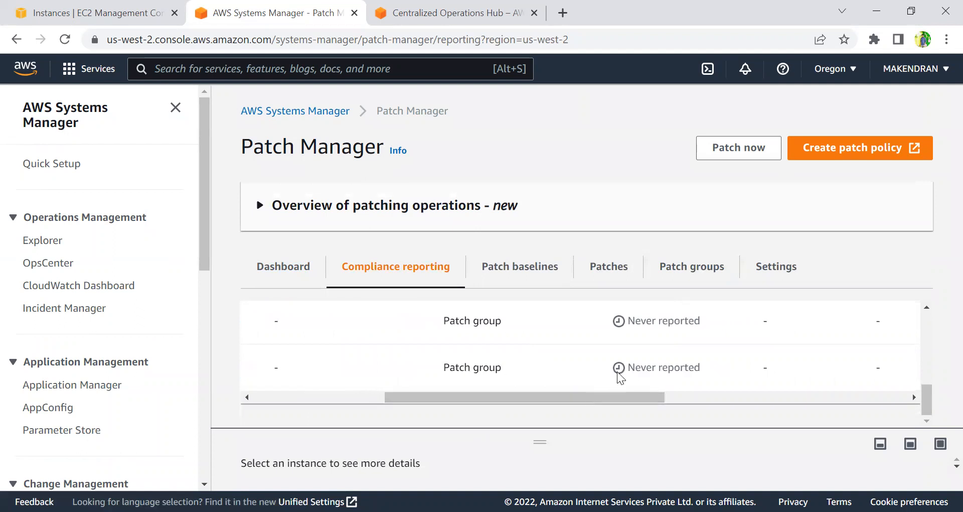
scroll(622, 364, up, 5)
scroll(624, 361, down, 3)
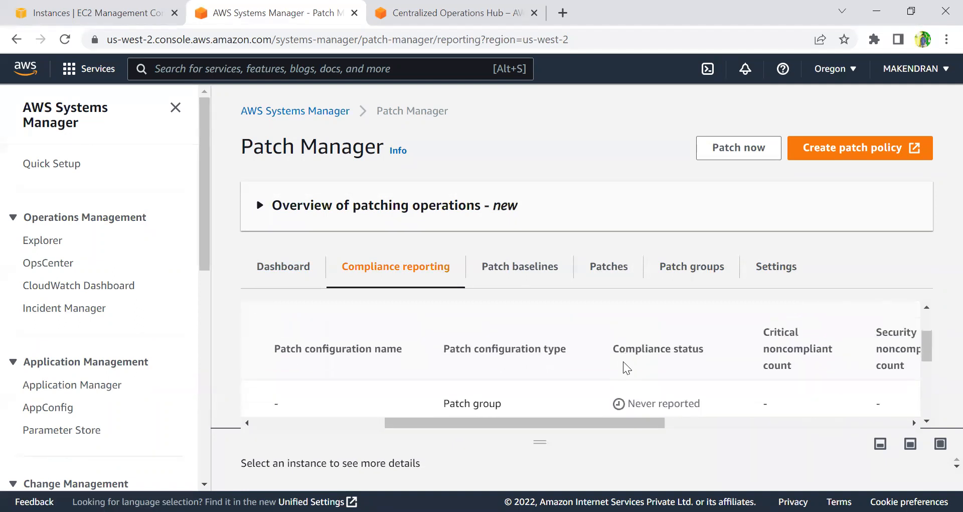
scroll(623, 361, down, 3)
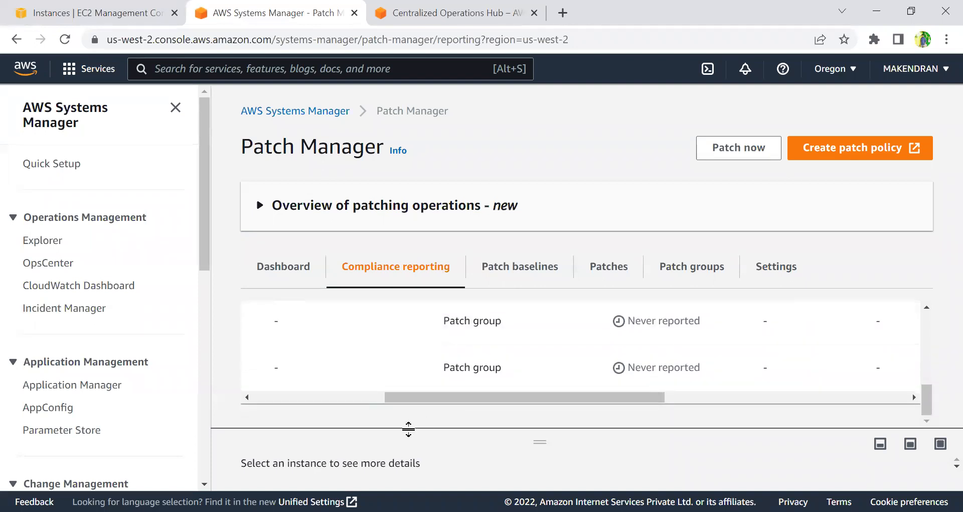
Browse the list of patch baselines with their operating systems and default status.
click(532, 276)
scroll(397, 392, down, 5)
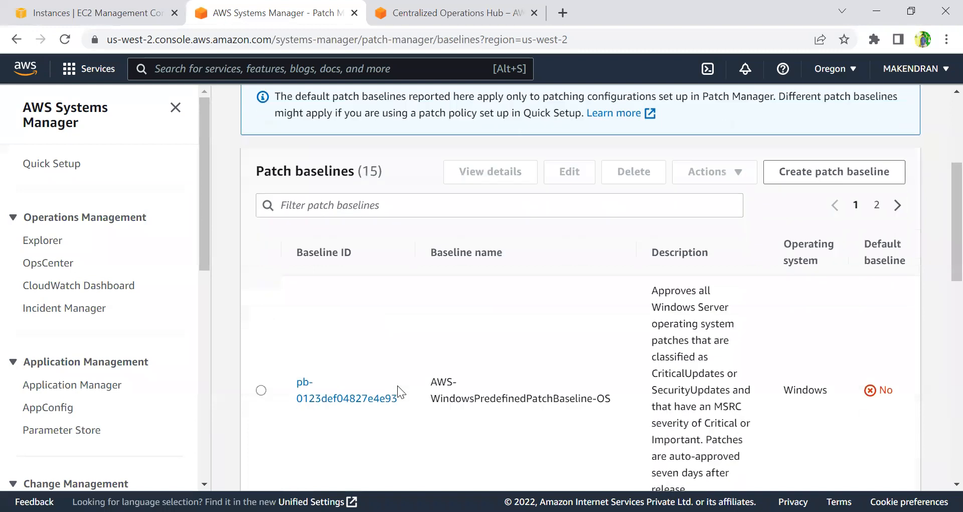
scroll(398, 385, down, 1)
scroll(403, 381, up, 2)
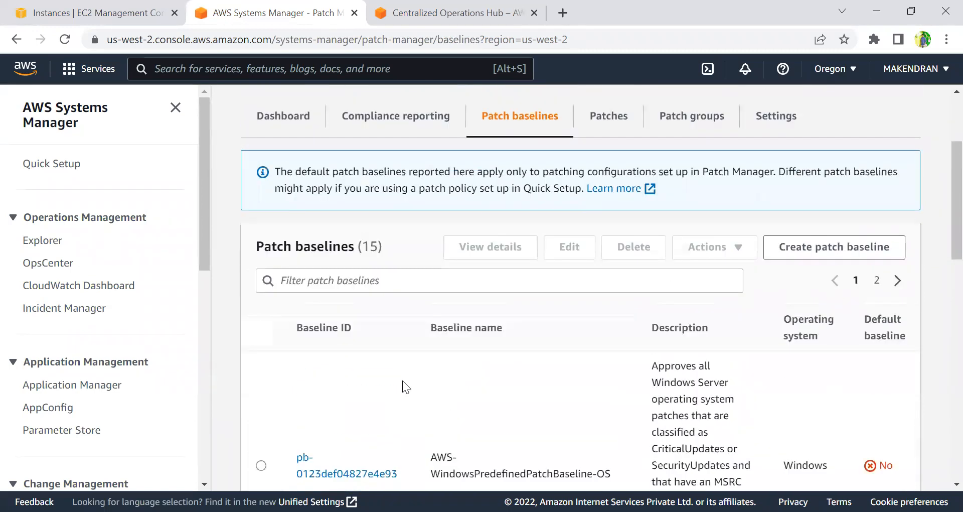
scroll(402, 380, down, 3)
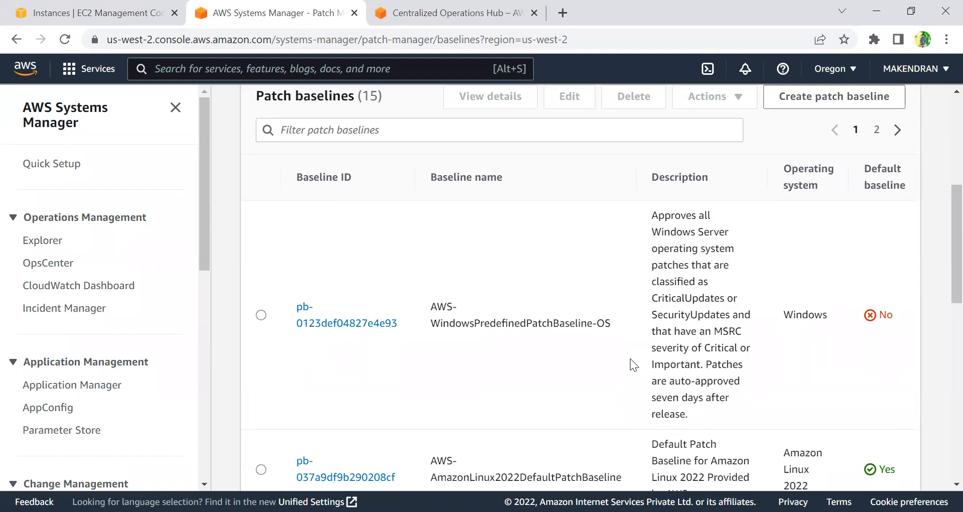
scroll(630, 358, down, 6)
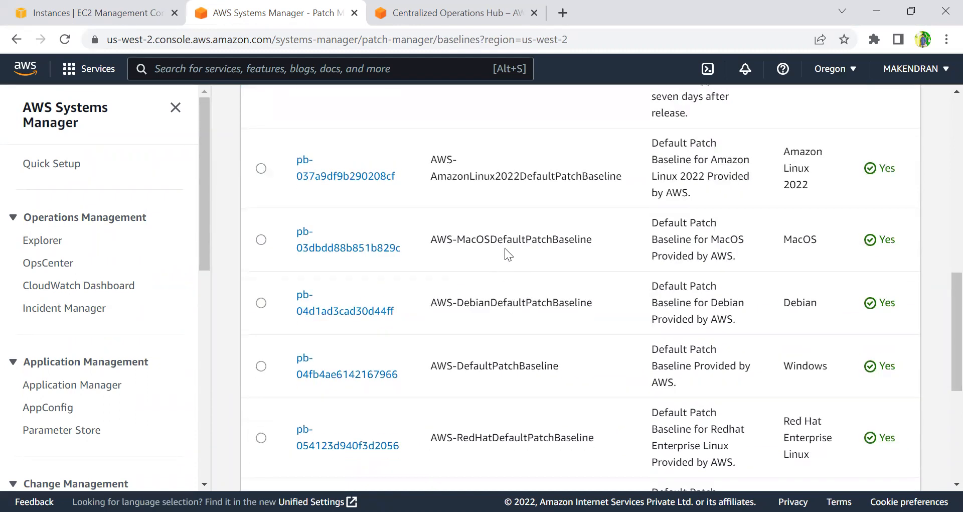
scroll(515, 347, up, 2)
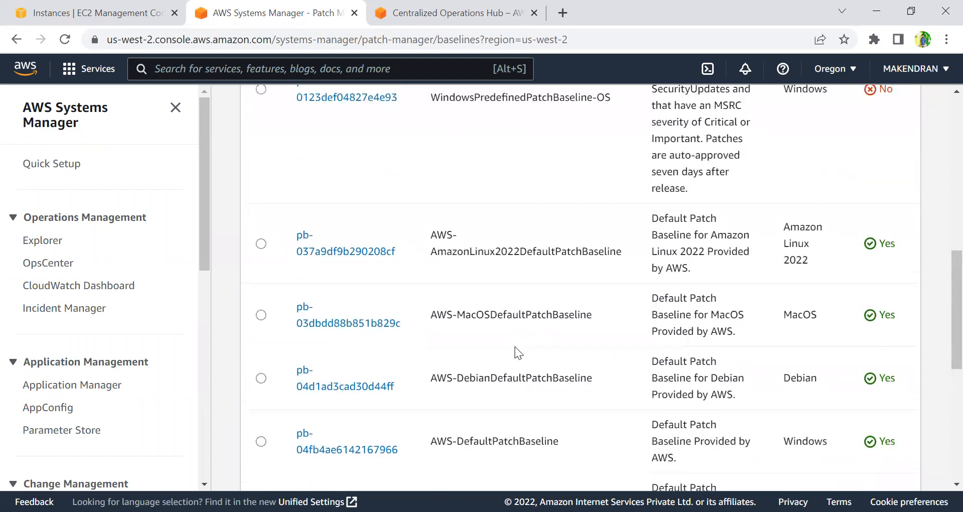
scroll(514, 346, up, 6)
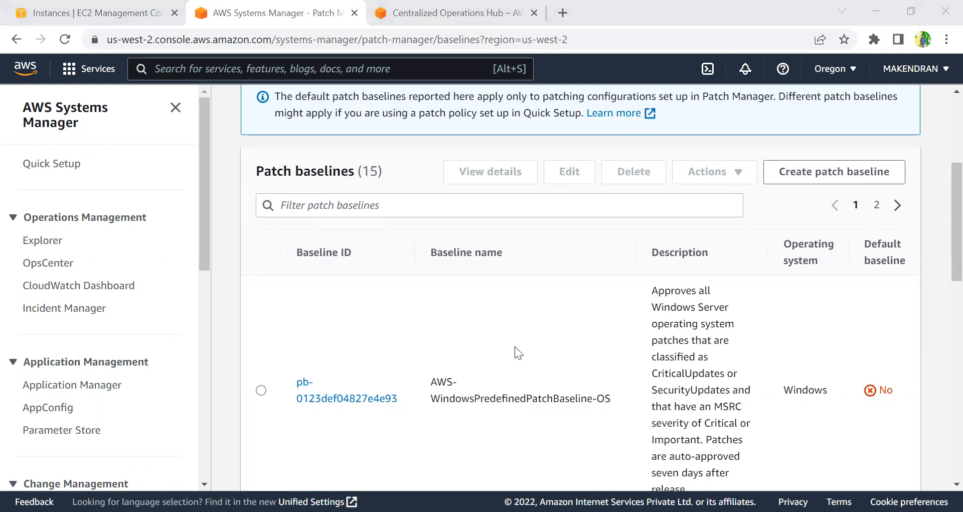
scroll(629, 271, up, 5)
Open the patches list and filter it to the Amazon Linux operating system.
click(622, 268)
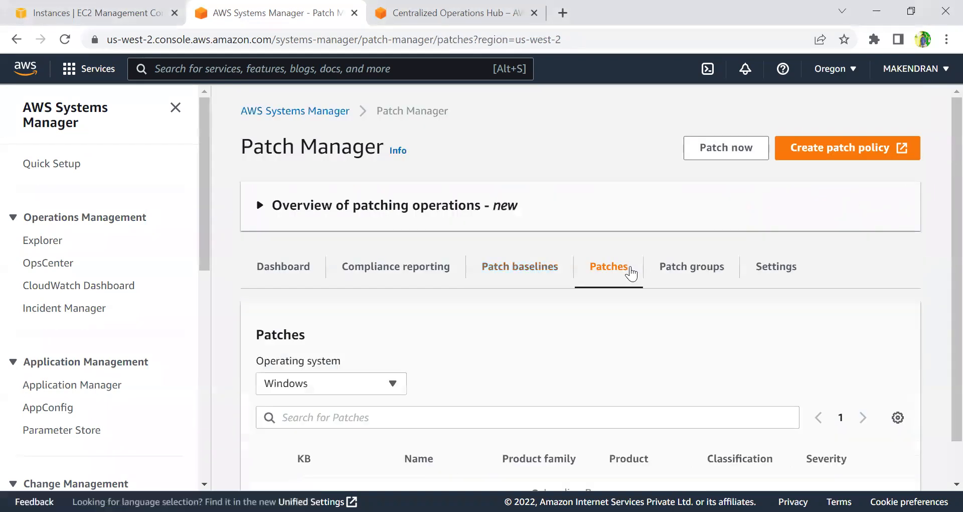
scroll(536, 386, down, 10)
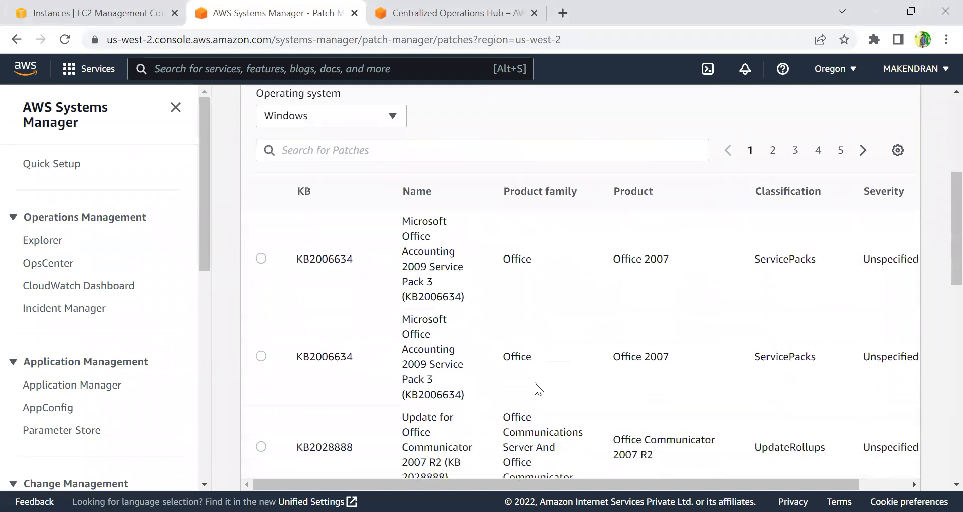
scroll(537, 387, up, 10)
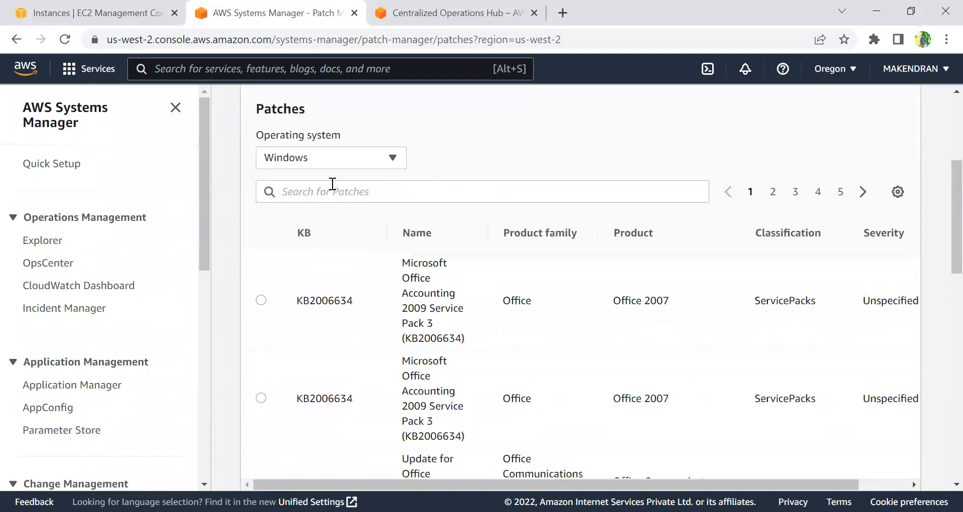
click(346, 160)
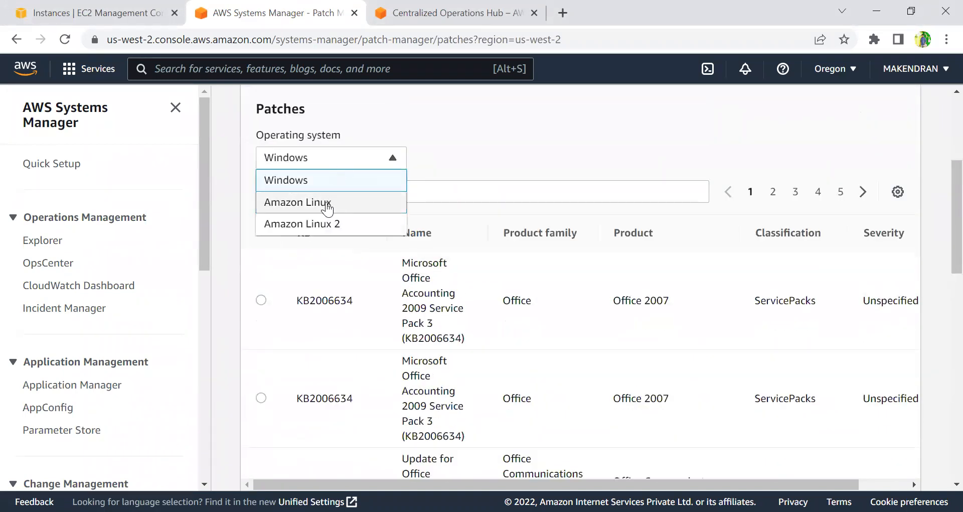
click(323, 204)
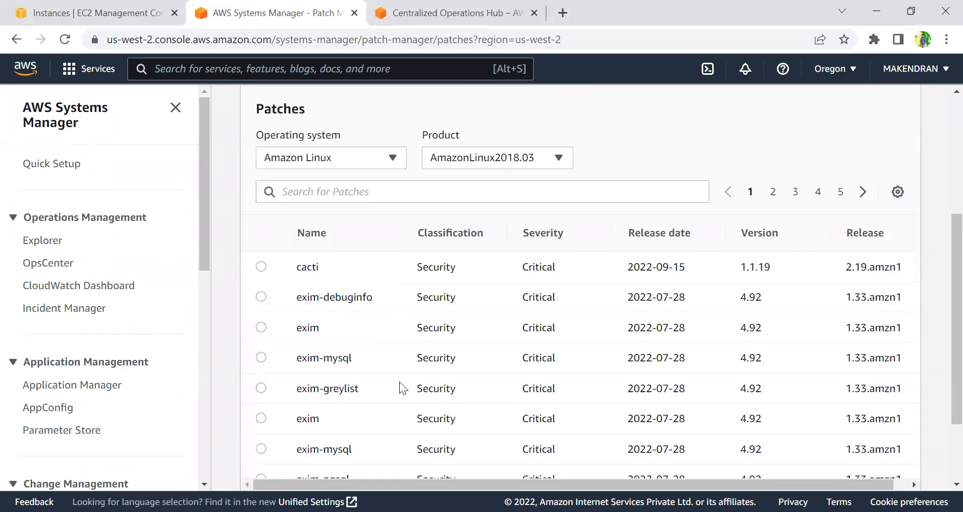
Look through the available Amazon Linux product versions, then switch the operating system filter back to Windows.
scroll(426, 255, up, 5)
scroll(404, 341, down, 3)
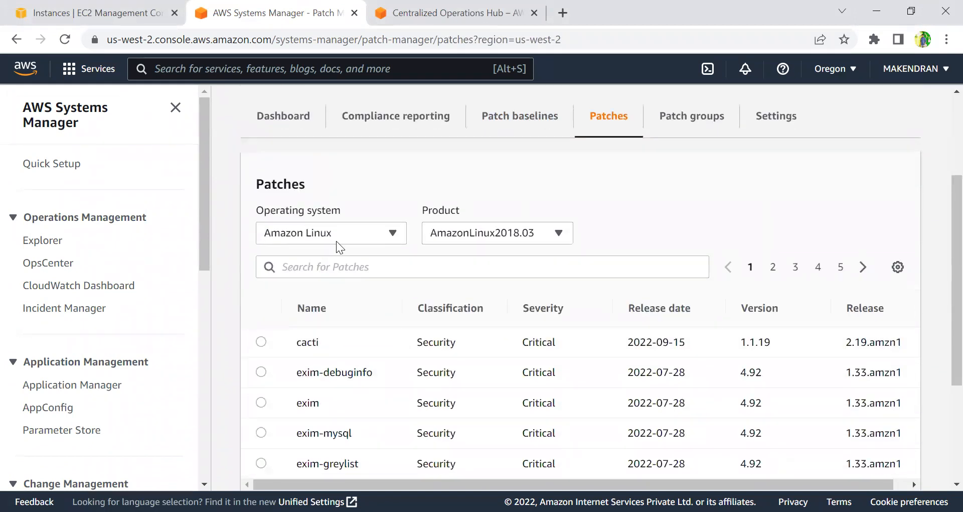
click(335, 239)
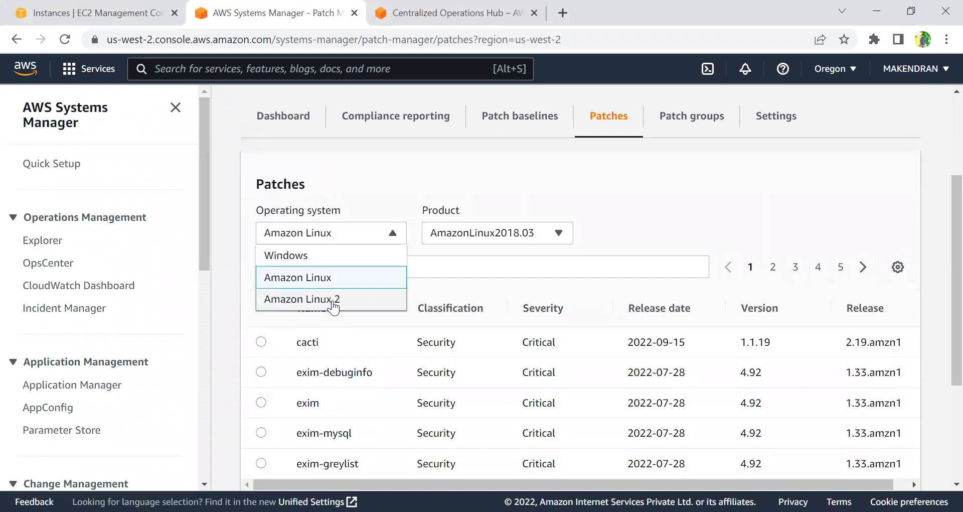
click(640, 254)
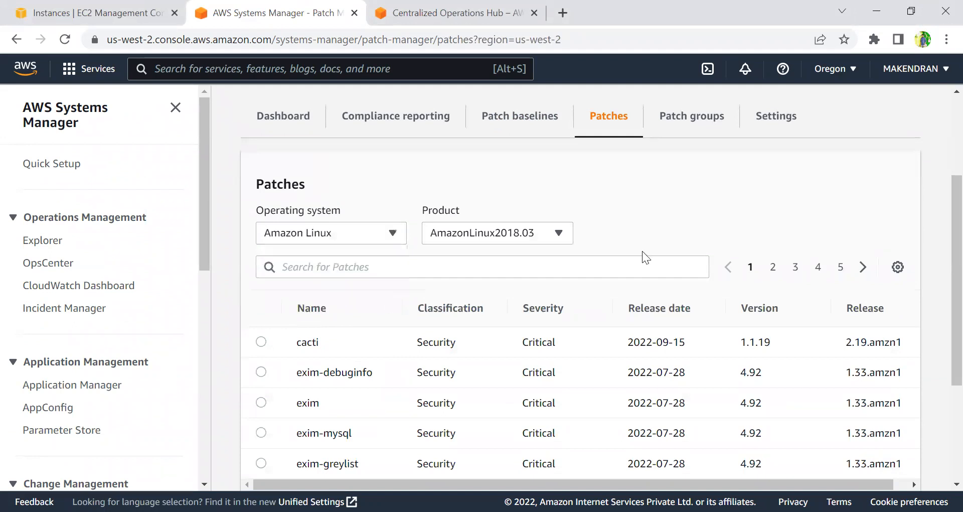
click(522, 232)
scroll(501, 351, down, 2)
scroll(501, 351, up, 2)
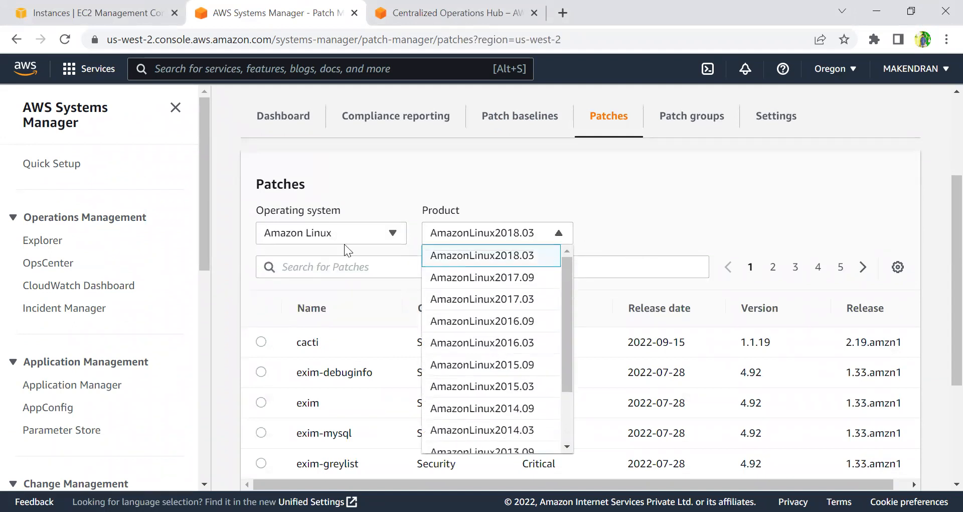
click(353, 233)
click(347, 255)
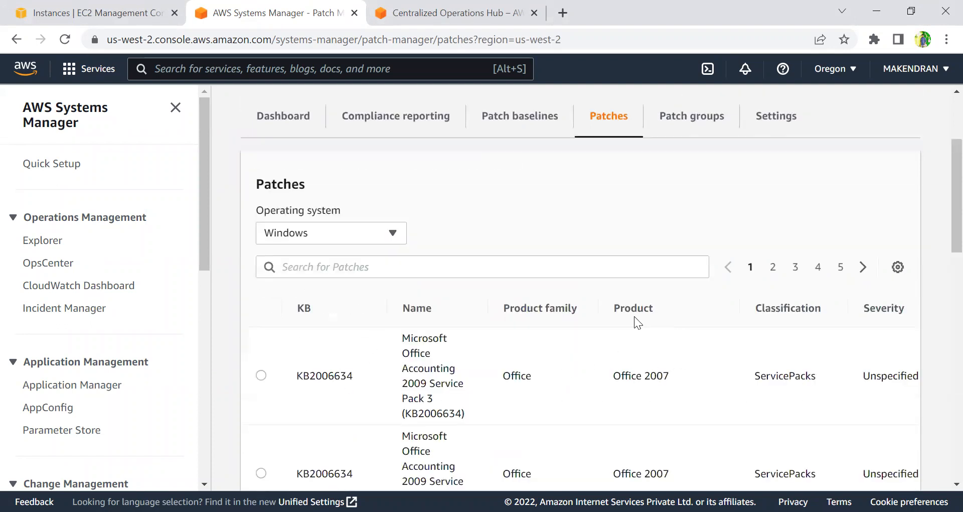
Open the patch groups view to check patch baseline associations.
double_click(626, 375)
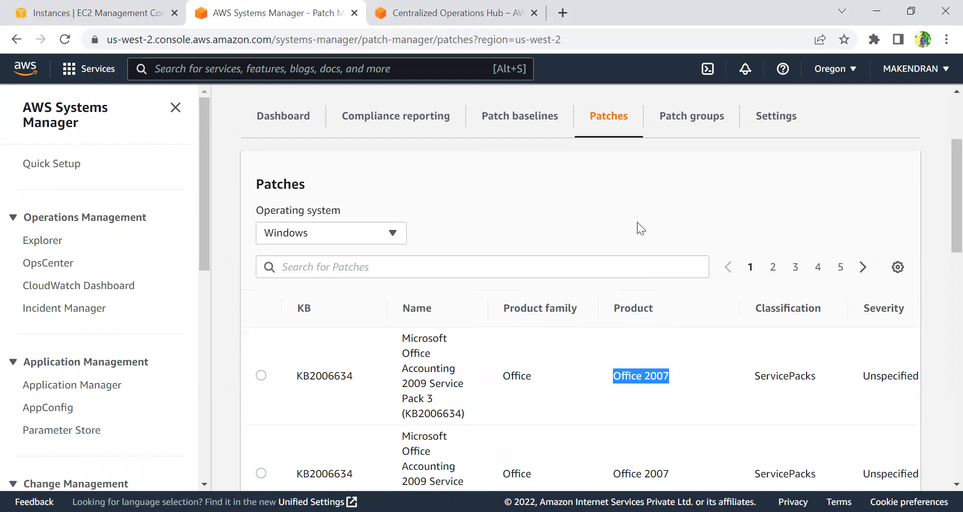
click(679, 115)
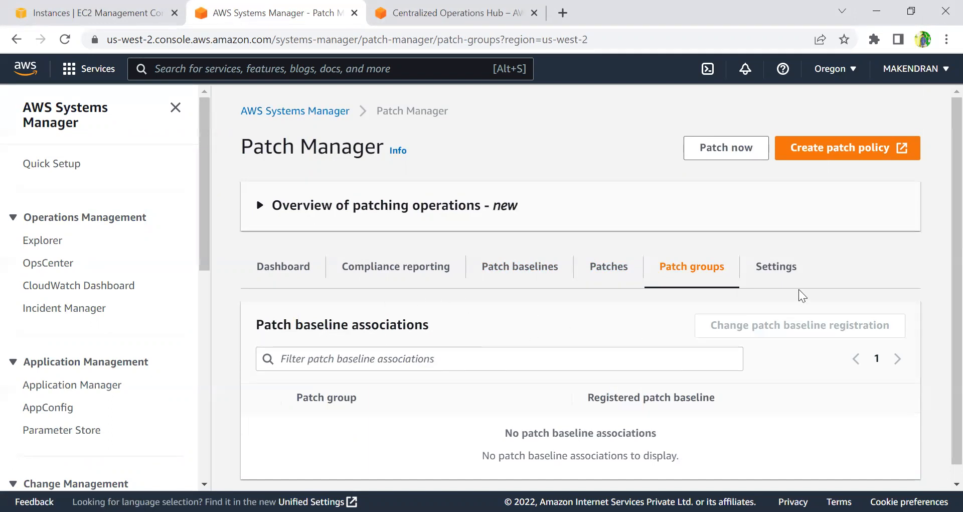
Open the Patch Manager settings and read the Security Hub description.
click(780, 269)
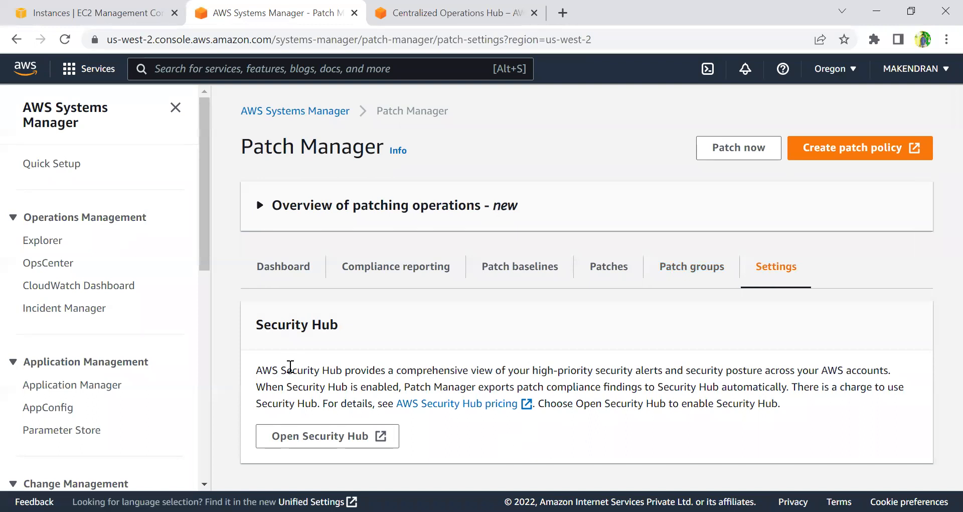
drag(262, 370, 746, 370)
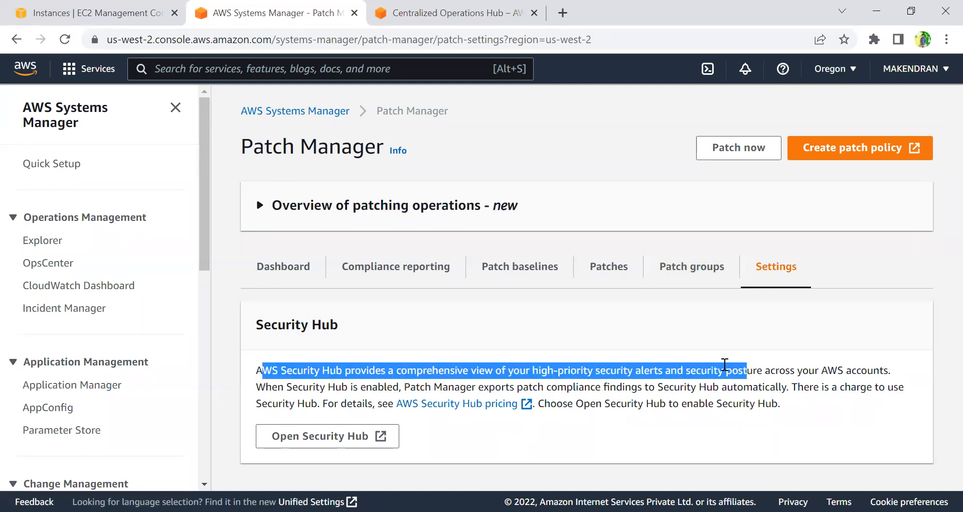
Open the patch baselines list.
click(541, 315)
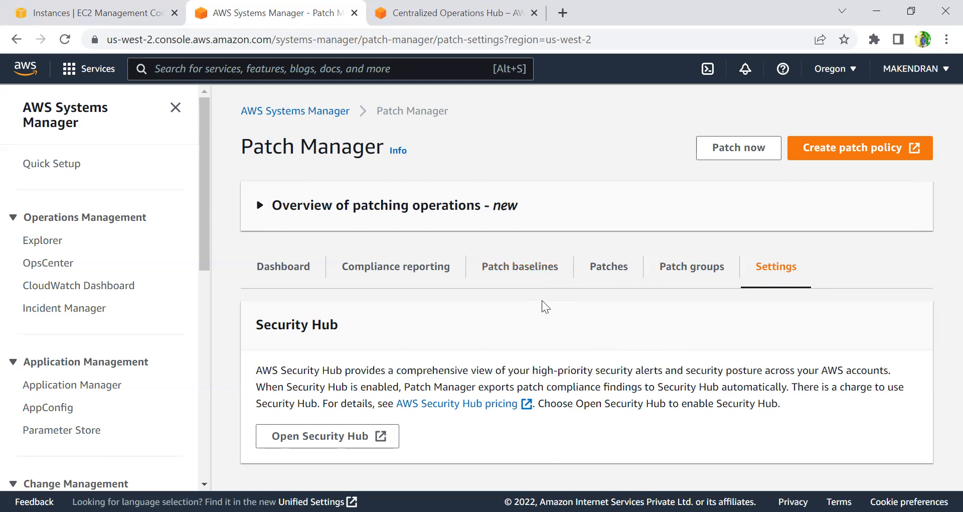
click(524, 264)
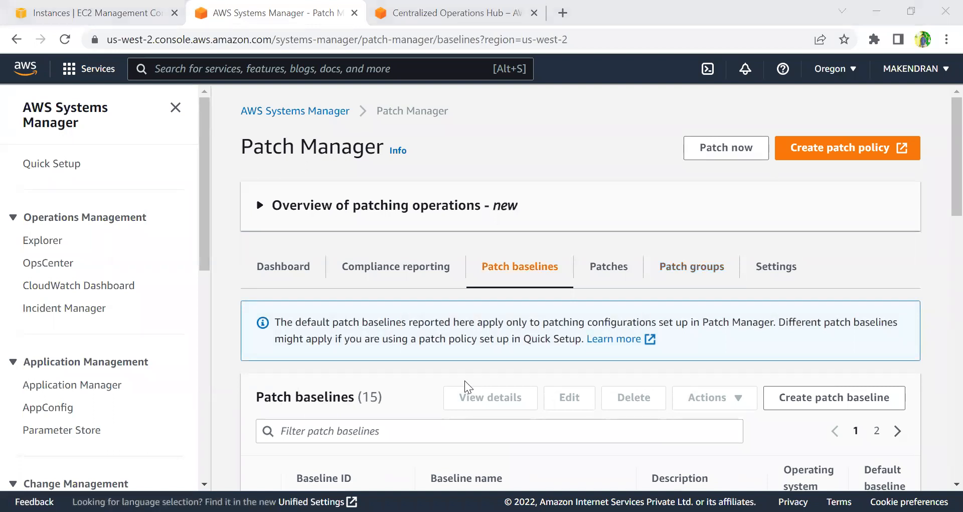
Switch to the EC2 Instances tab, select the first systemmanagerdemo instance and review its details, then return.
click(121, 6)
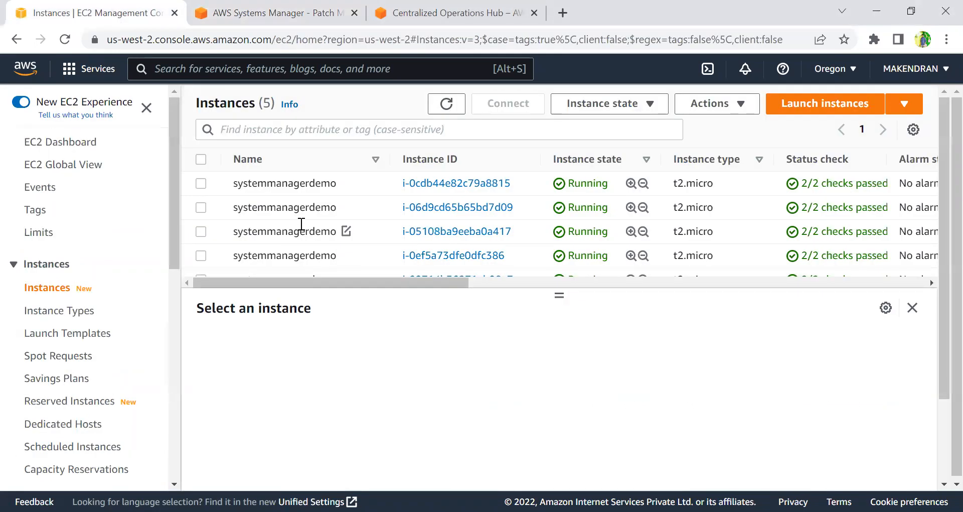
click(201, 183)
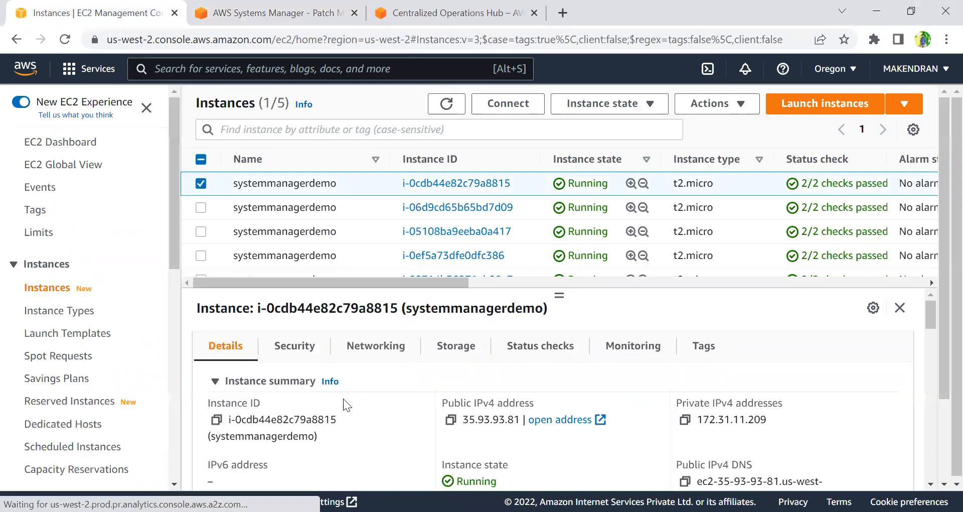
scroll(344, 398, down, 3)
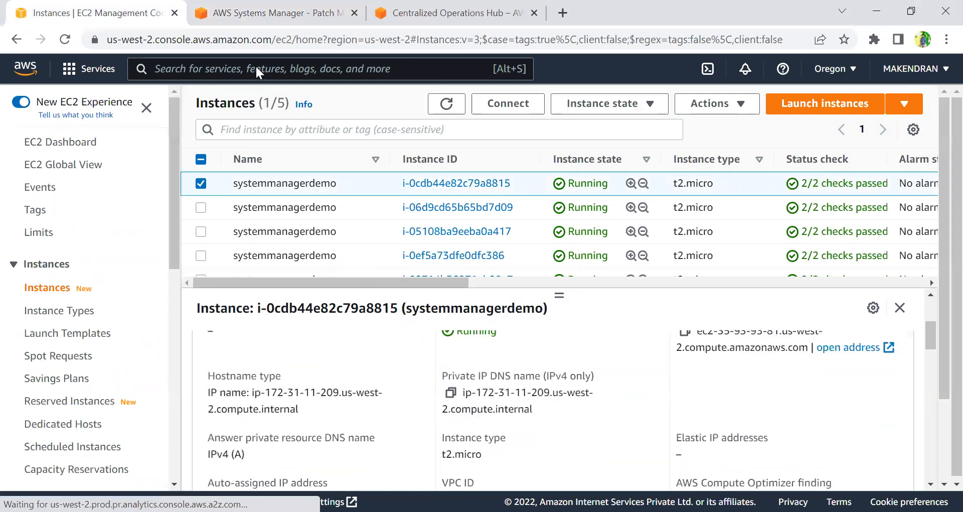
click(255, 15)
Scroll through the predefined patch baselines for each operating system.
scroll(255, 197, down, 3)
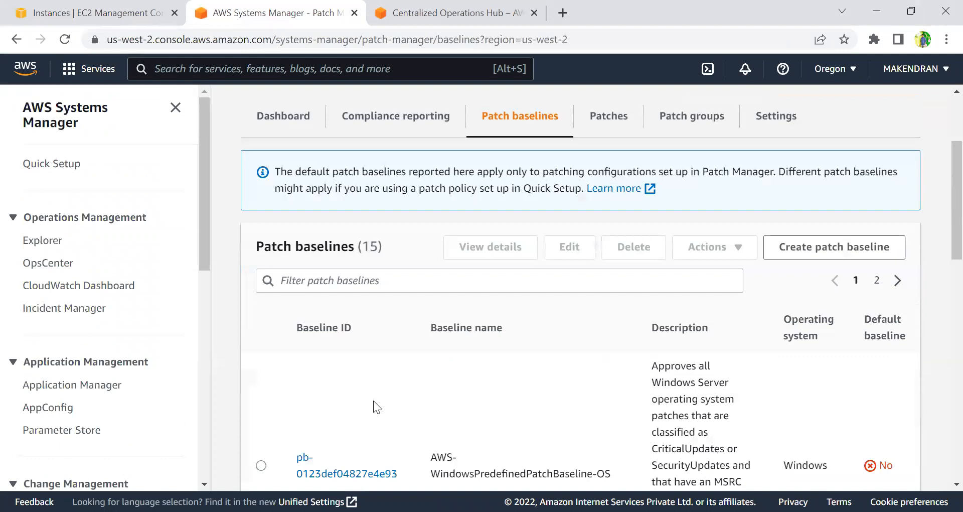
scroll(373, 400, down, 5)
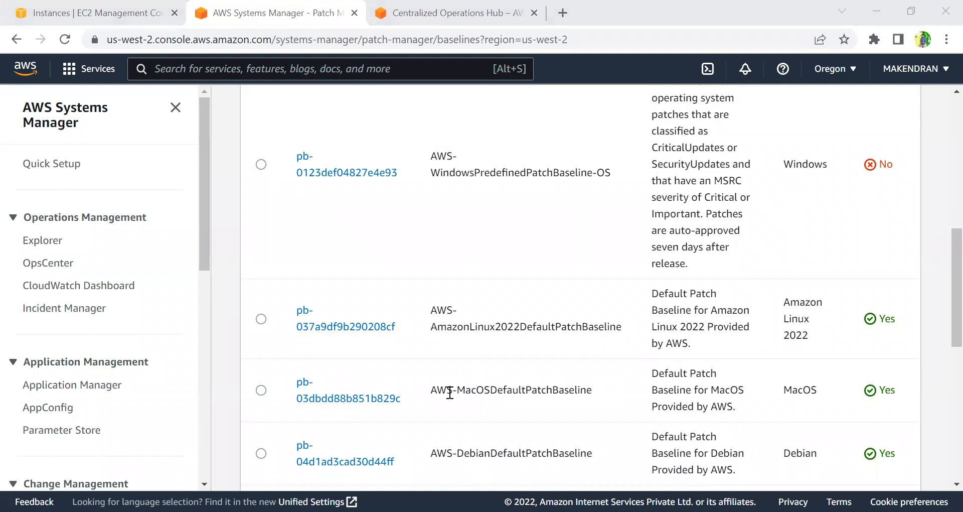
click(364, 381)
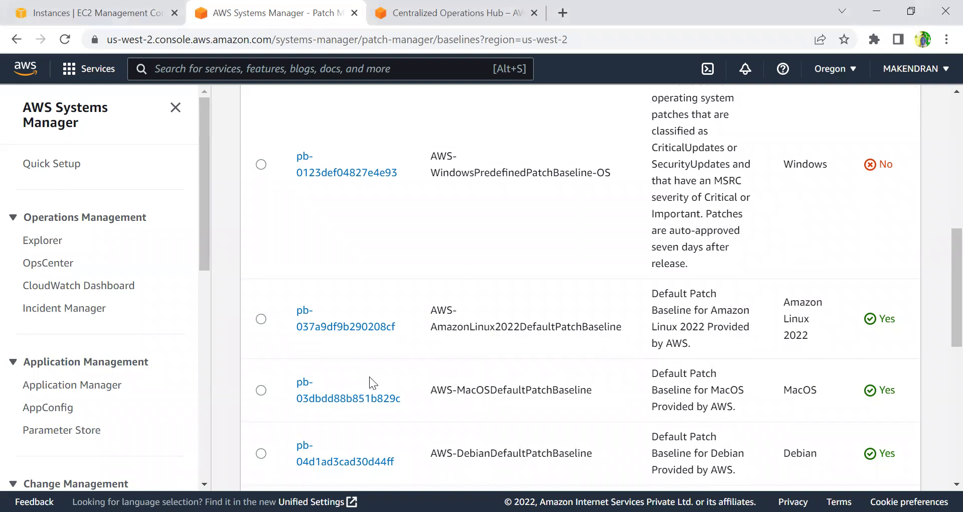
scroll(369, 376, up, 5)
Filter the patch baselines by Baseline name = AWS-AmazonLinux2DefaultPatchBaseline.
click(324, 355)
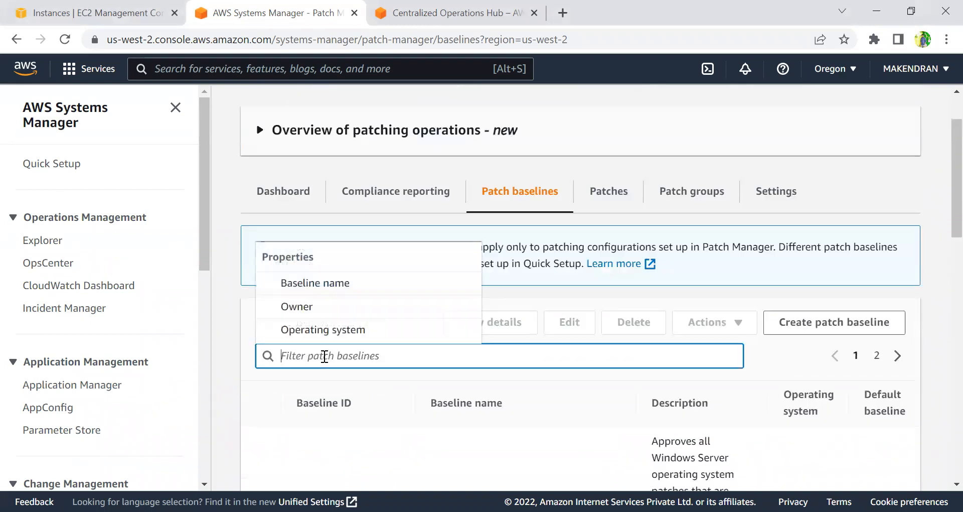
click(346, 281)
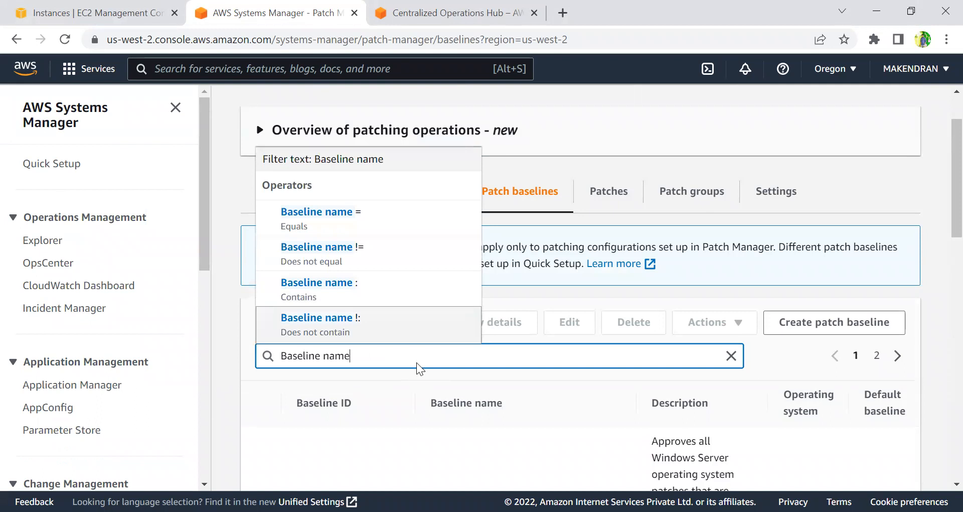
click(359, 219)
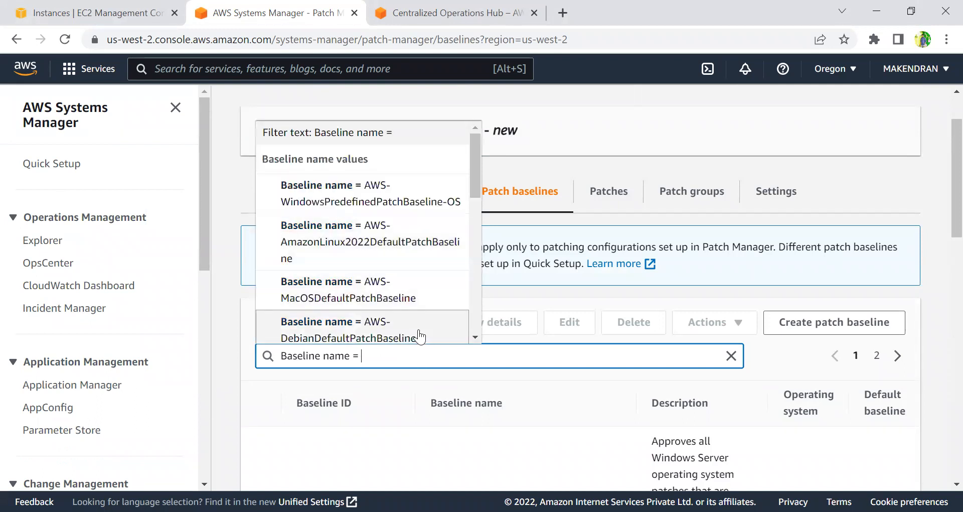
text(AWS)
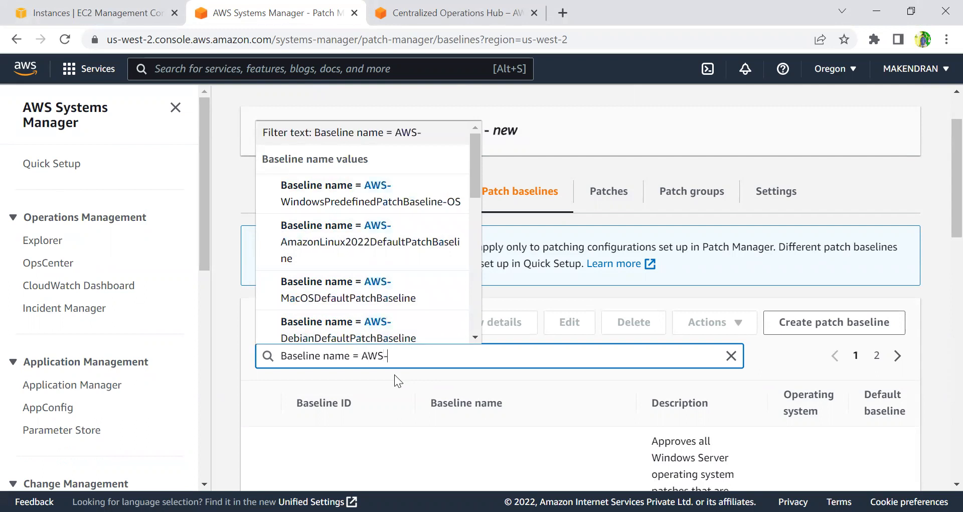
text(-AmazonL)
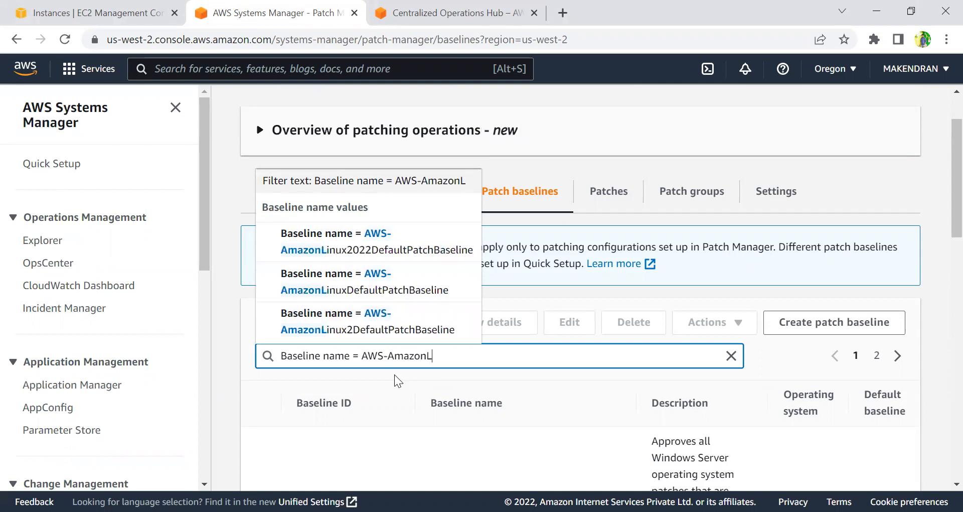
text(inux2)
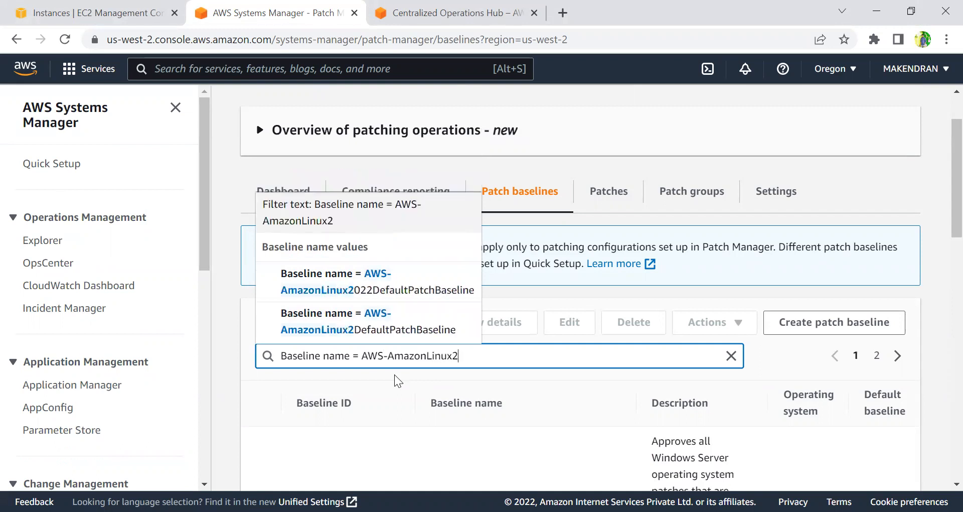
click(354, 327)
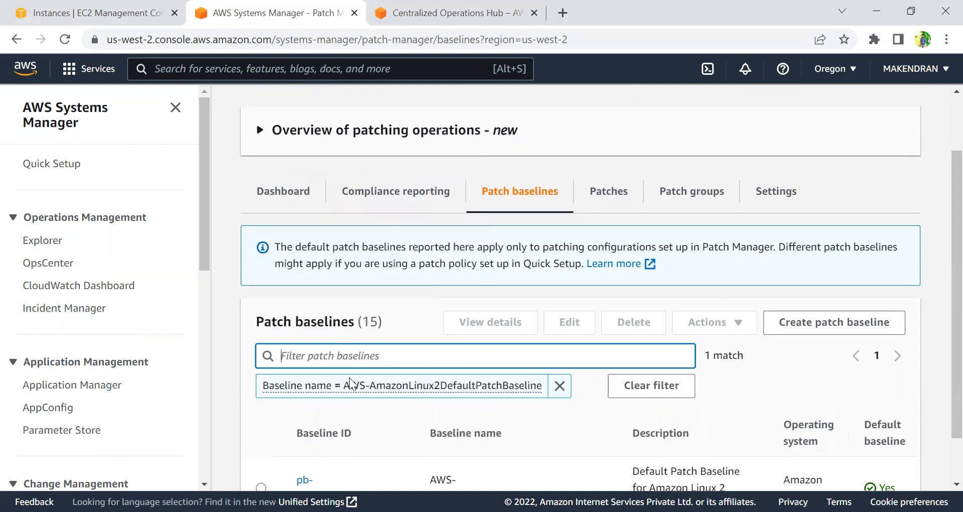
Select the Amazon Linux 2 default baseline and open its details.
scroll(262, 451, down, 1)
click(261, 432)
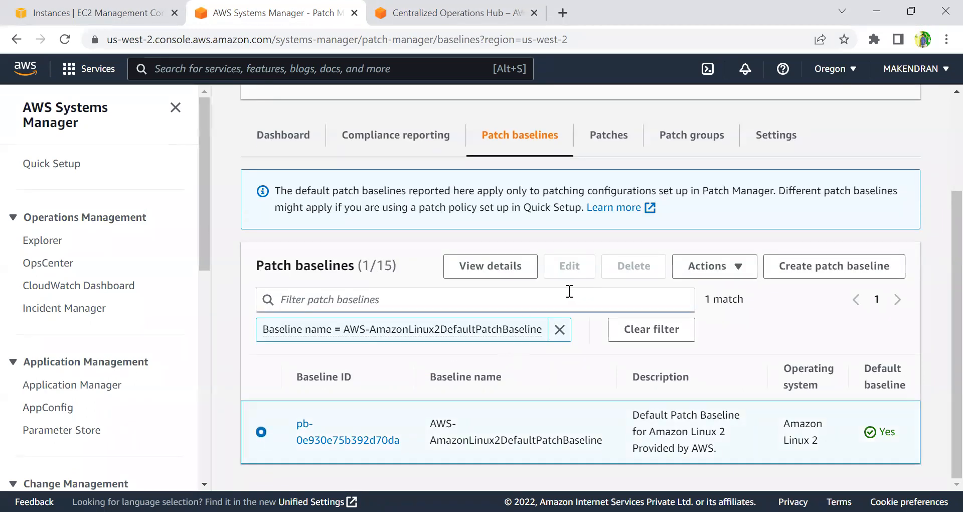
click(484, 261)
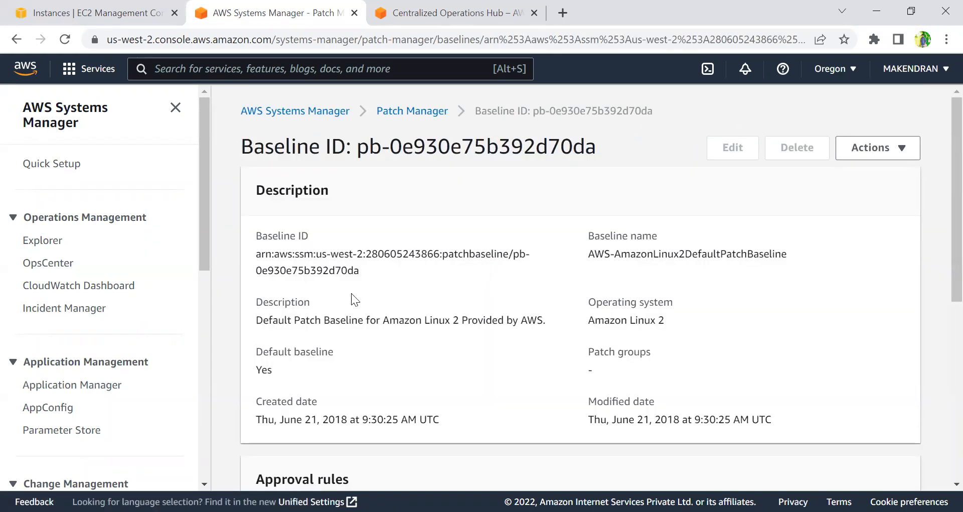
Review the baseline's description and approval rules, and expand its patch exceptions section.
drag(254, 367, 291, 363)
click(329, 367)
scroll(329, 367, down, 5)
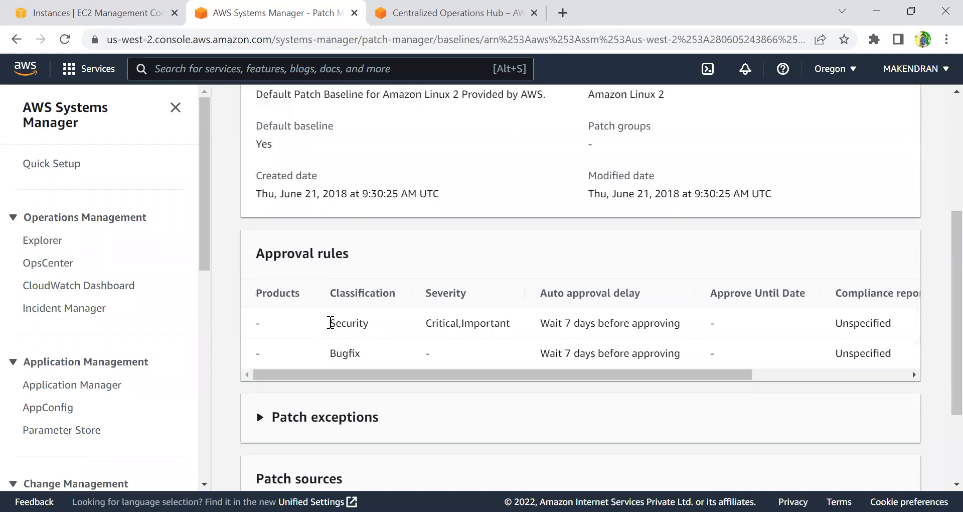
drag(330, 322, 372, 327)
drag(330, 353, 361, 357)
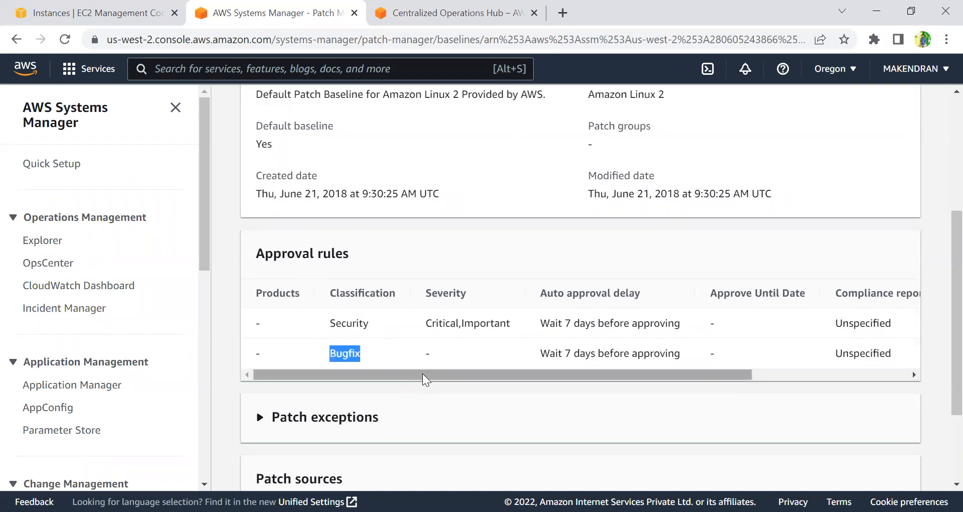
click(393, 413)
scroll(381, 351, down, 2)
click(359, 295)
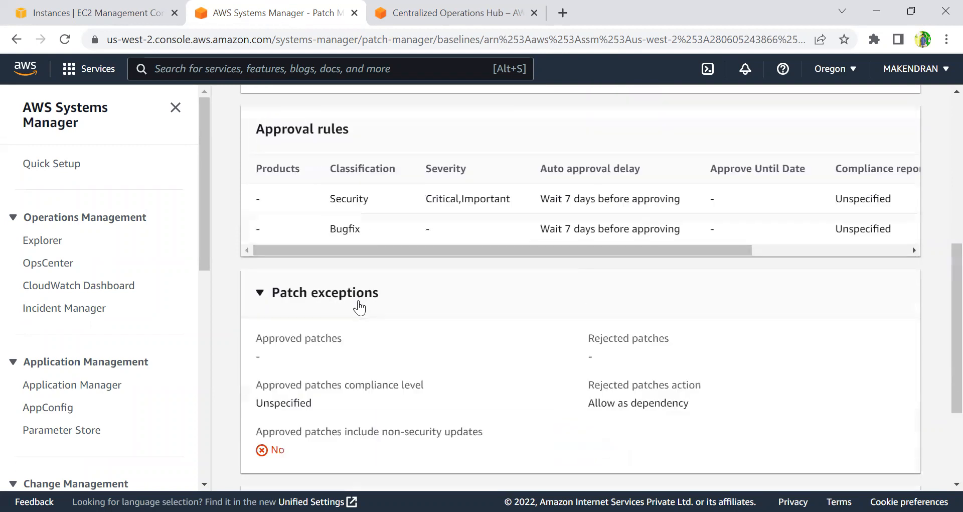
scroll(406, 376, down, 3)
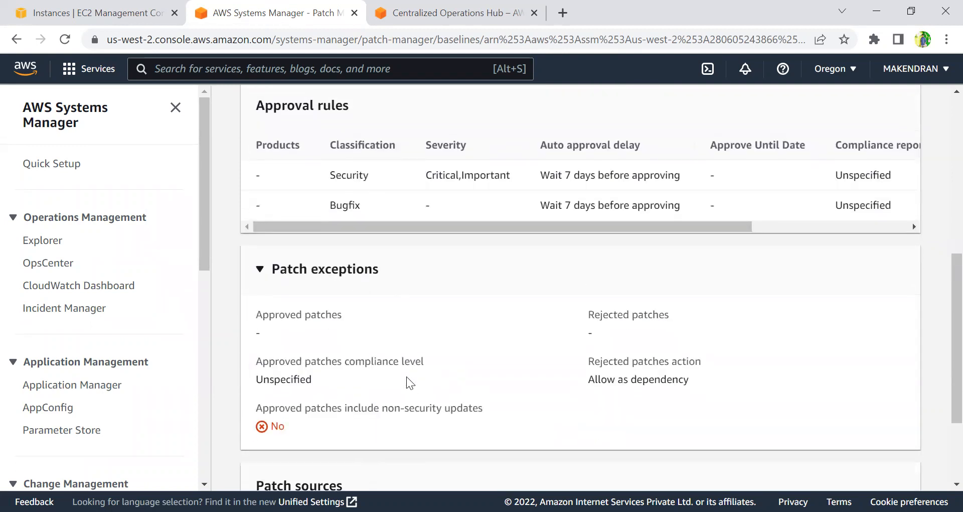
scroll(424, 377, up, 10)
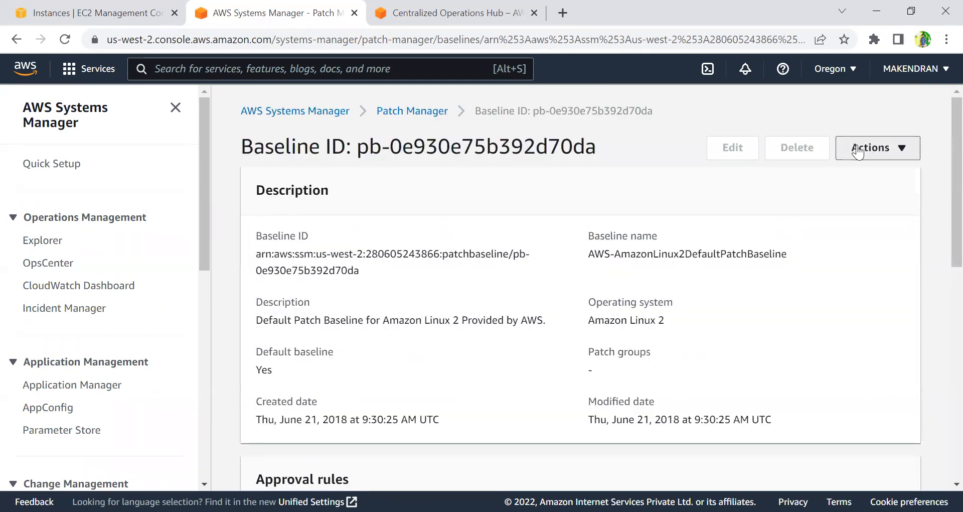
Open the baseline's Actions menu to see the available options, then close it.
click(872, 147)
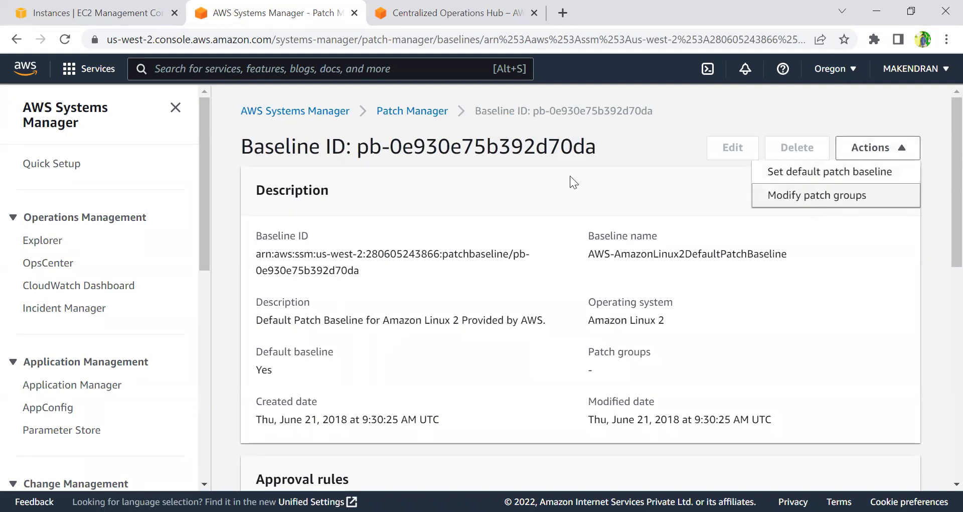
click(502, 320)
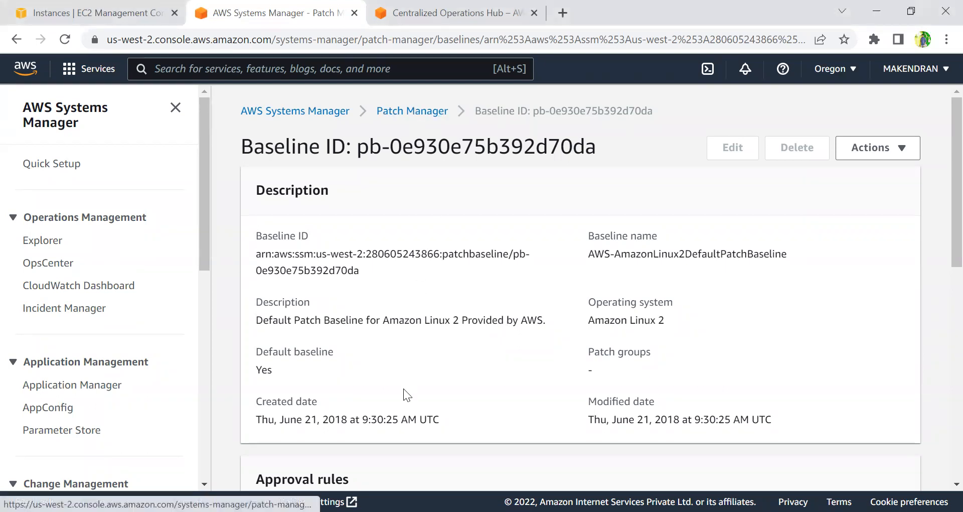
Return to Patch Manager, start with the overview, and scroll through the node patching details.
click(428, 111)
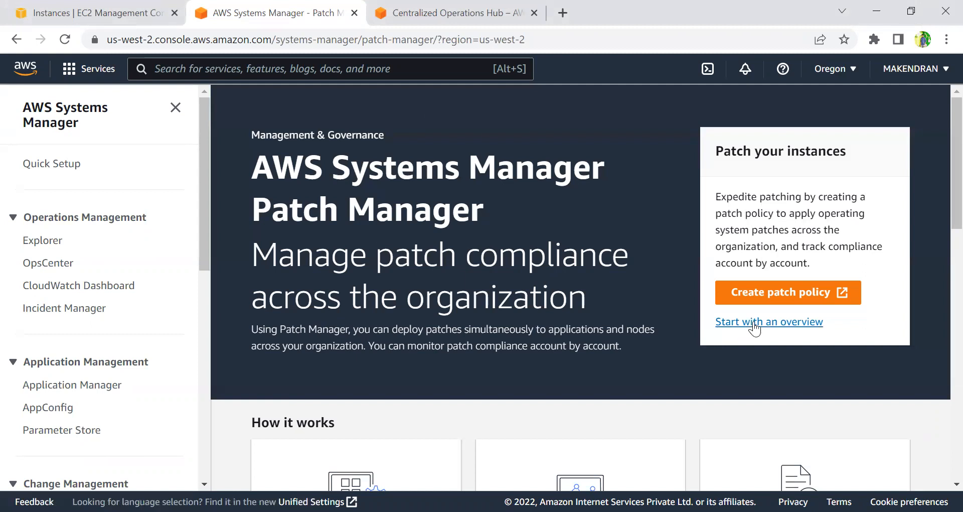
click(731, 324)
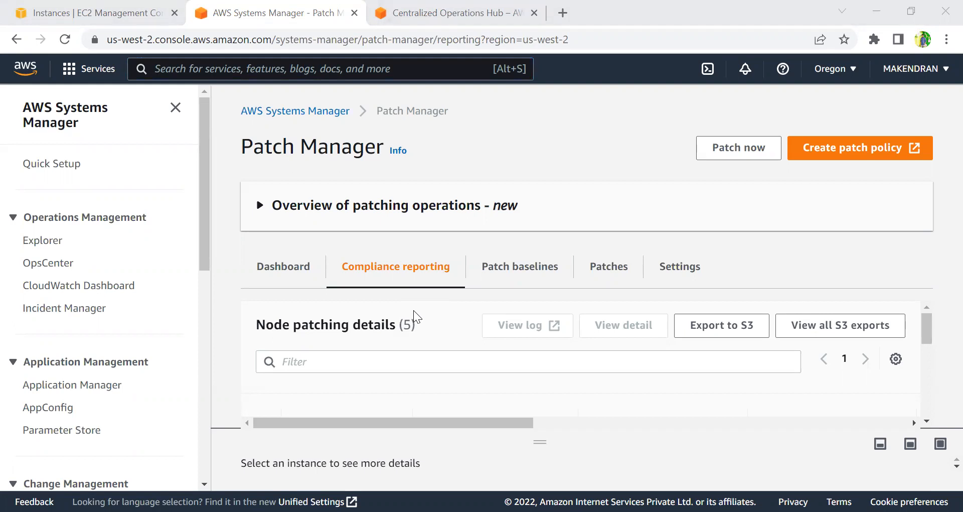
scroll(612, 366, down, 3)
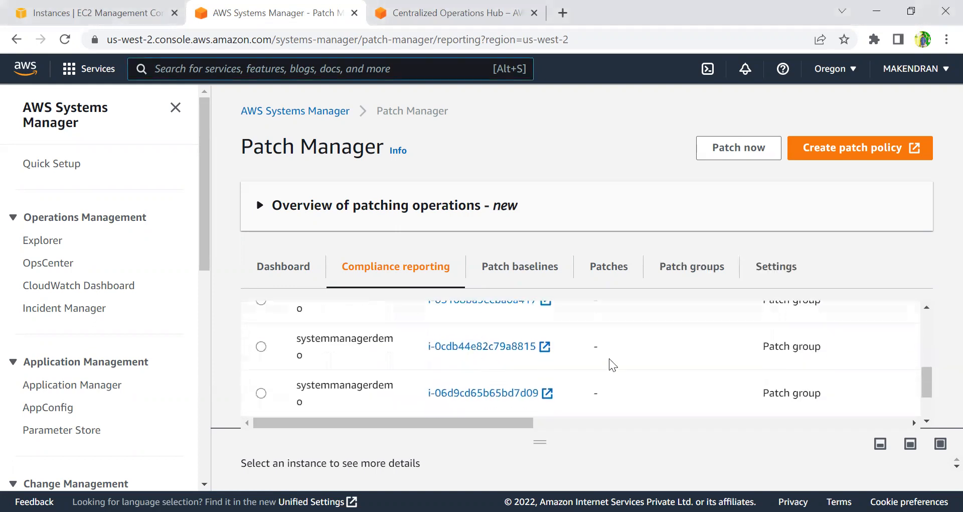
scroll(596, 365, down, 2)
drag(501, 423, 461, 424)
Open Patch now and set the patching operation to Scan and install.
click(741, 151)
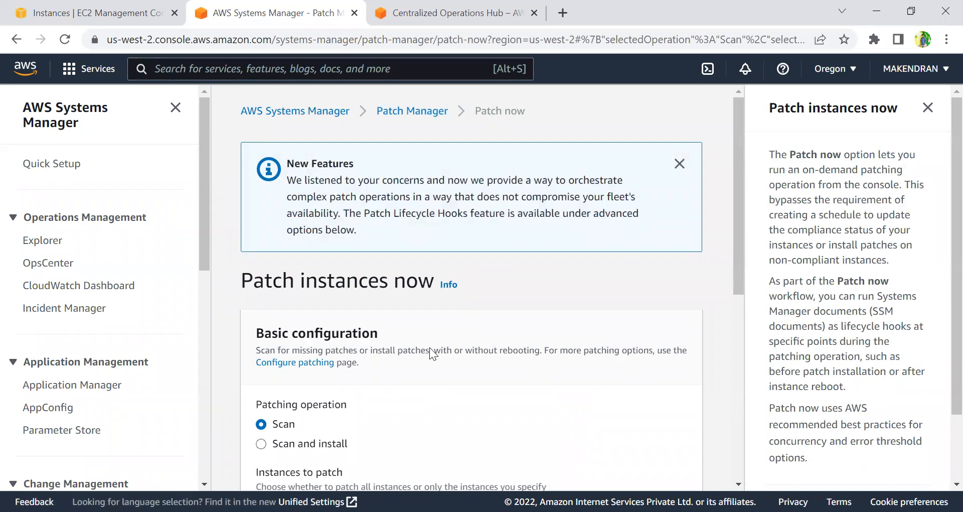
scroll(469, 328, down, 3)
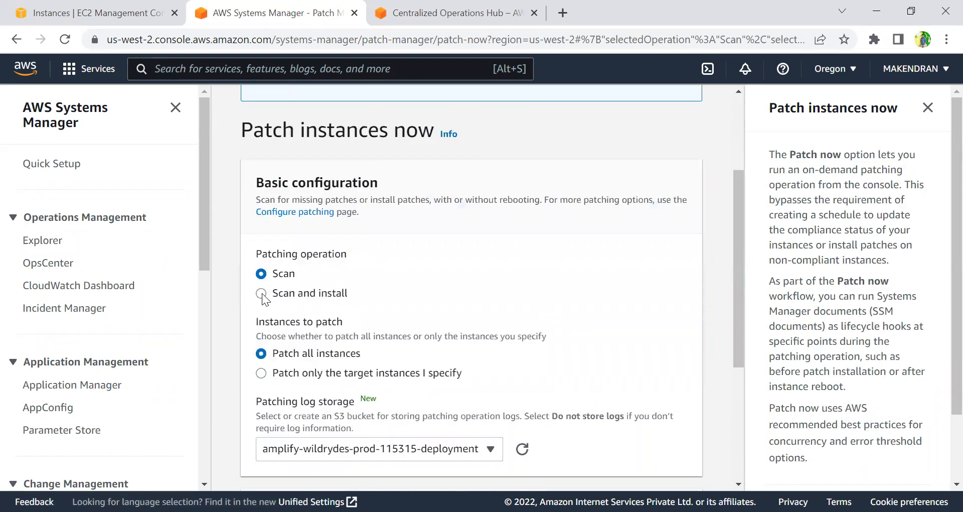
click(261, 293)
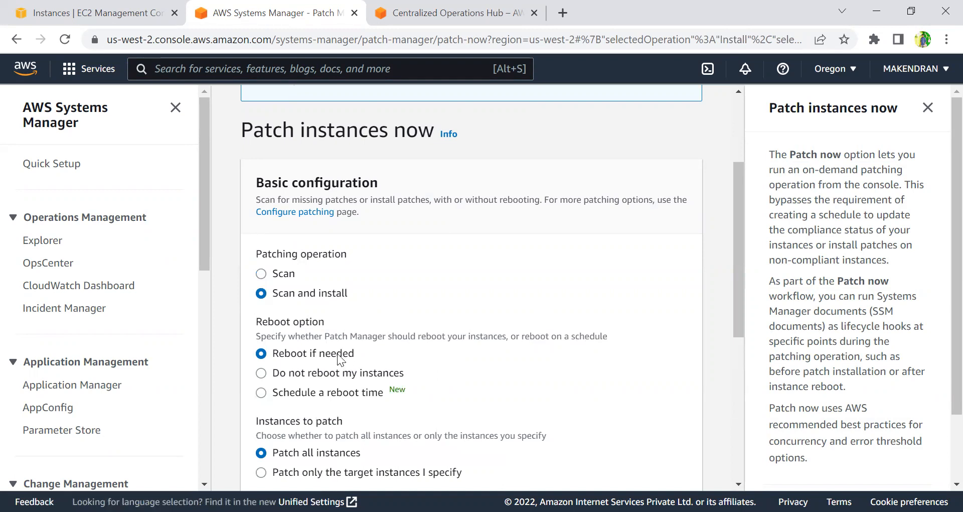
Choose to patch only the target instances by instance tags, entering Name as the tag key.
scroll(353, 331, down, 3)
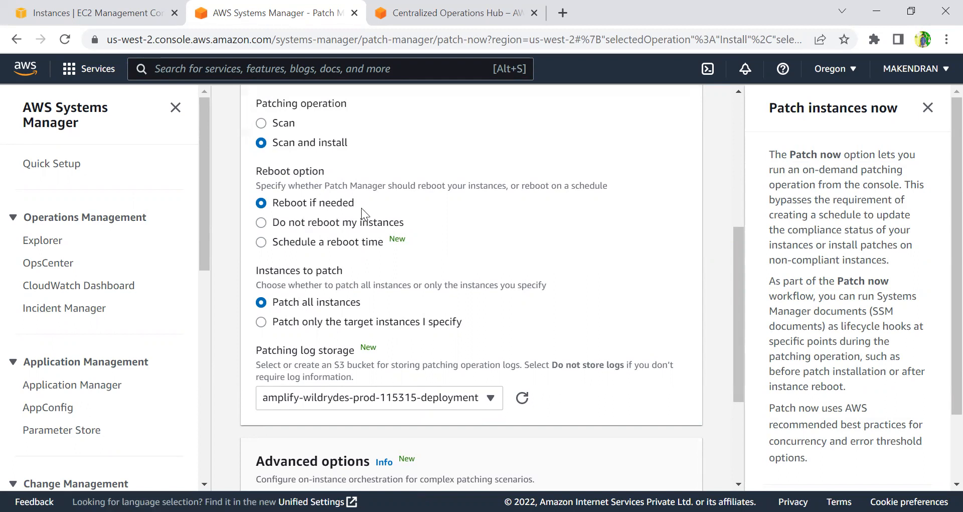
click(380, 323)
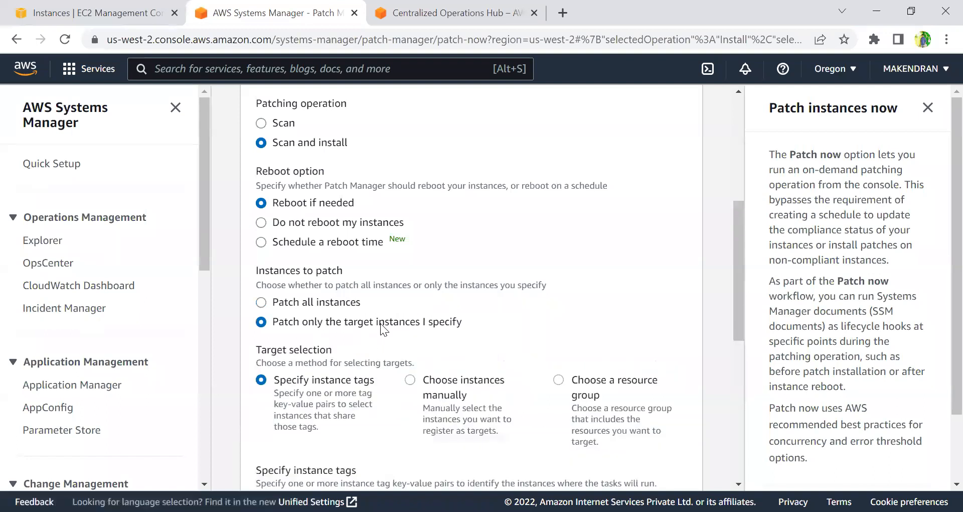
scroll(422, 330, down, 3)
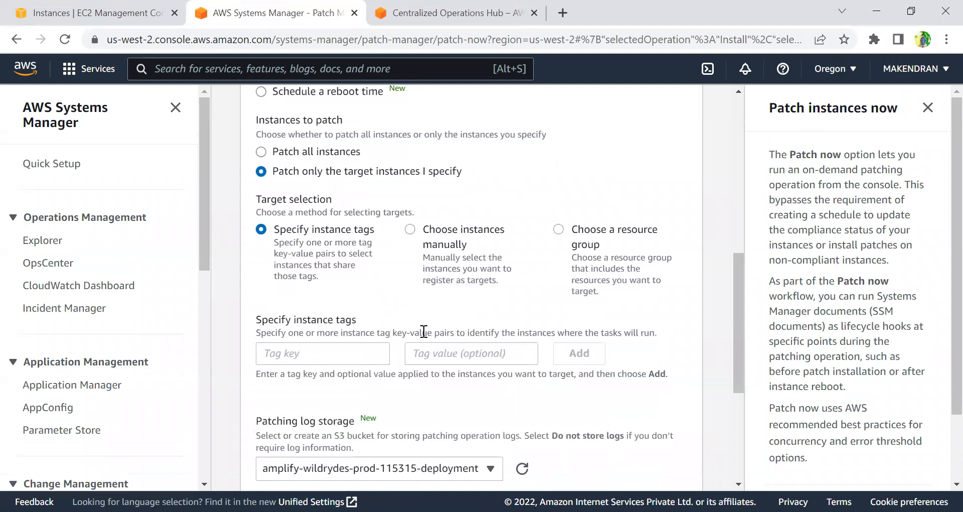
click(313, 357)
text(Name)
click(461, 362)
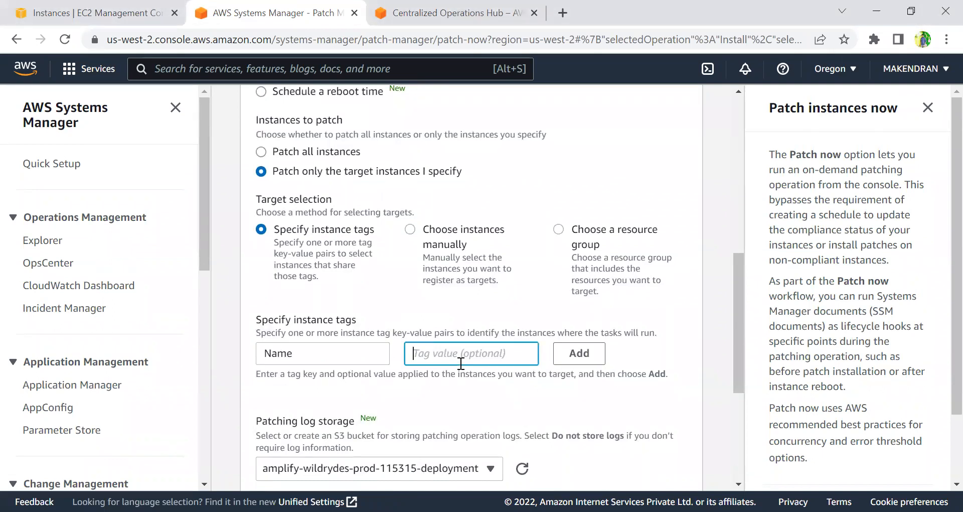
Copy the instance's Name tag value from the EC2 tab and add the tag Name: systemmanagerdemo as the target.
click(96, 14)
drag(234, 184, 337, 184)
key(ctrl+c)
click(273, 15)
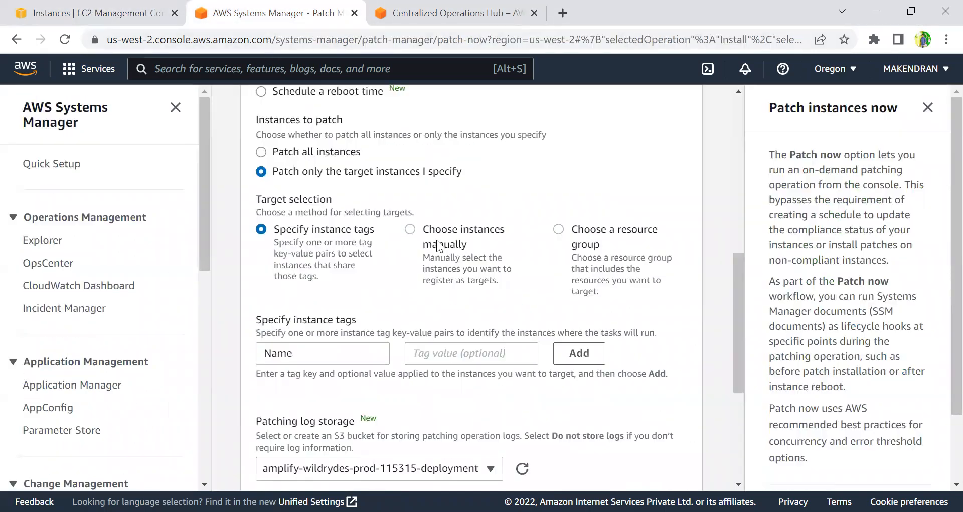
key(ctrl+v)
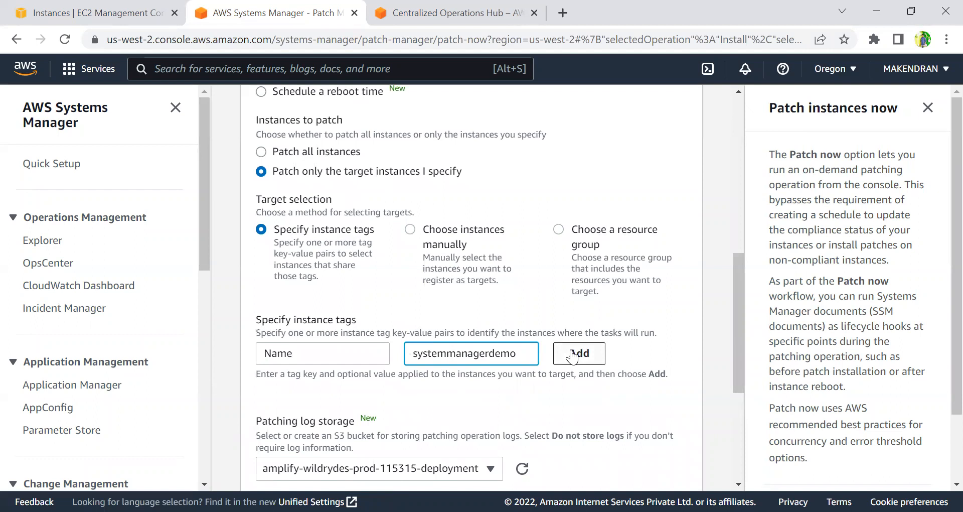
key(Return)
Keep the amplify-wildrydes-prod-115315-deployment bucket for patching log storage and start the Patch now operation.
scroll(491, 391, down, 5)
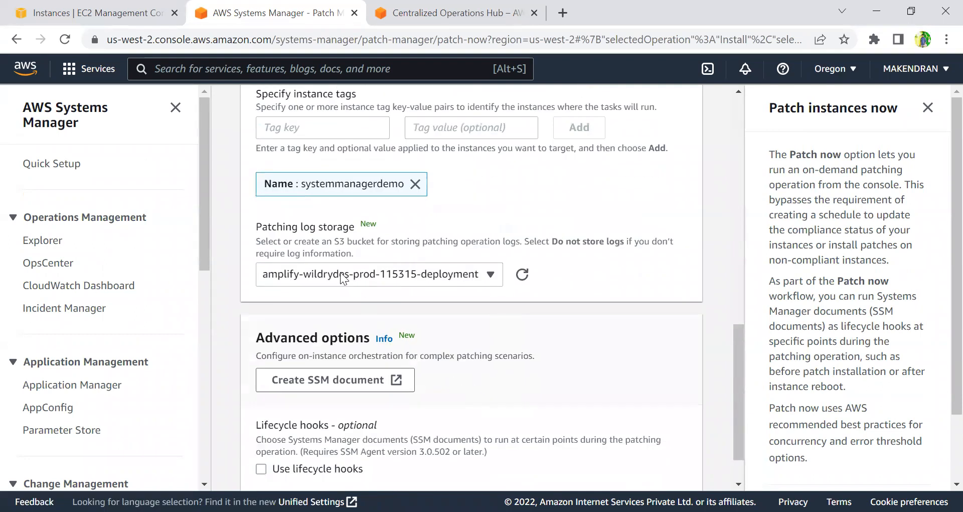
click(341, 274)
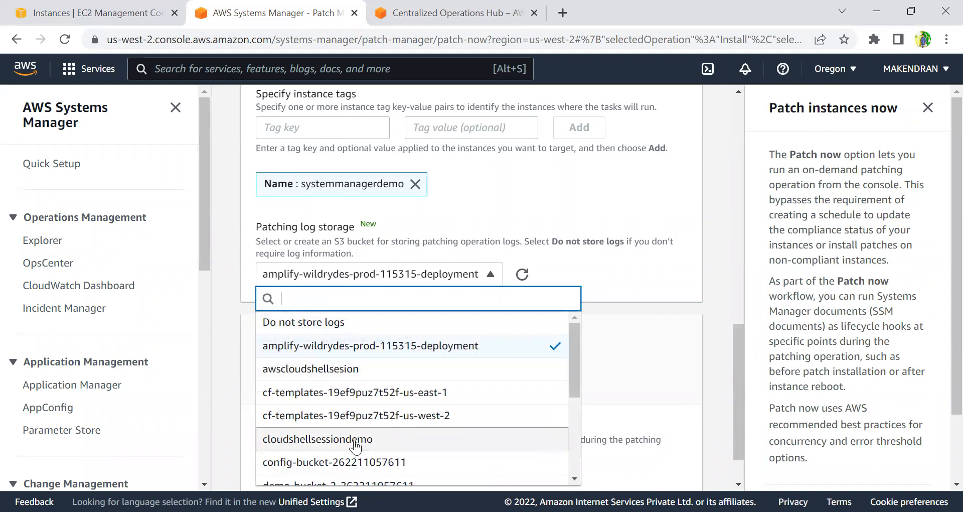
scroll(355, 444, down, 3)
scroll(353, 401, up, 3)
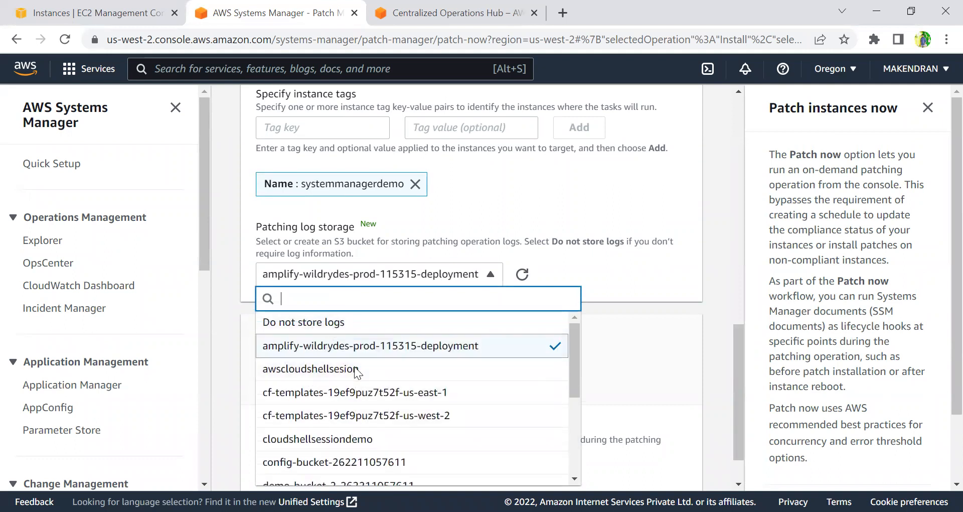
click(230, 353)
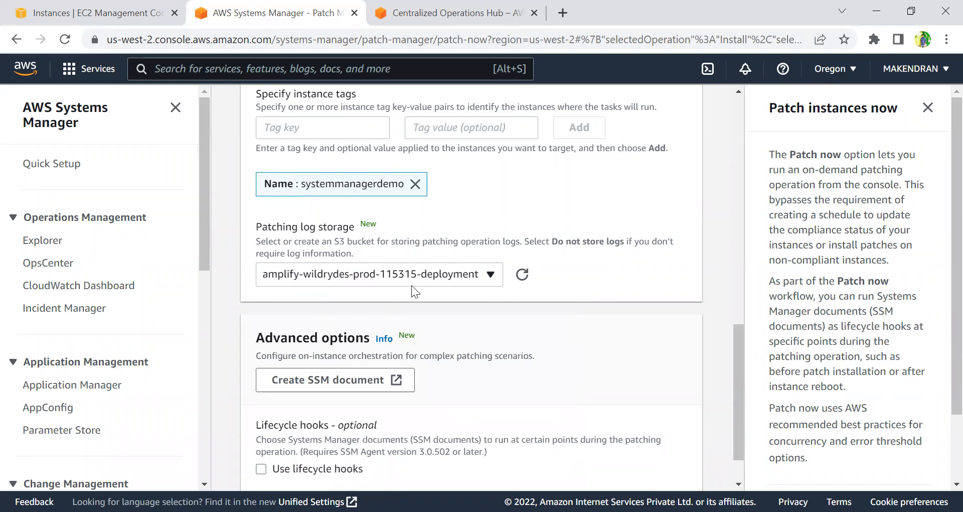
scroll(507, 350, down, 1)
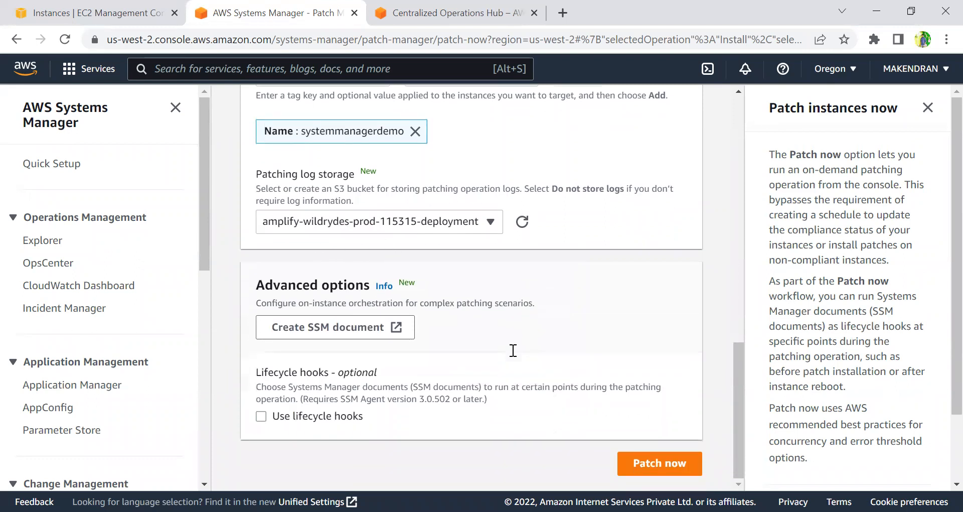
click(663, 464)
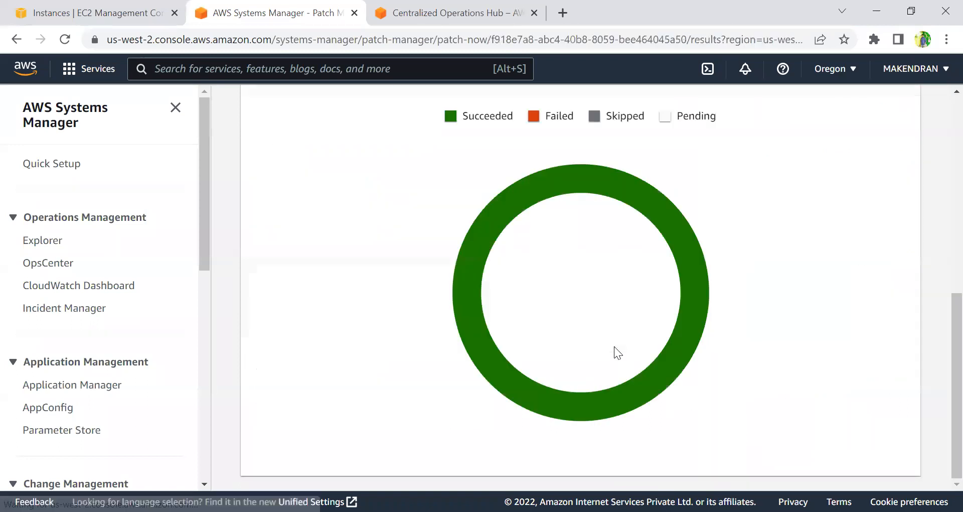
Review the association execution summary and the Scan/Install operation summary.
scroll(614, 346, up, 4)
scroll(614, 346, up, 4)
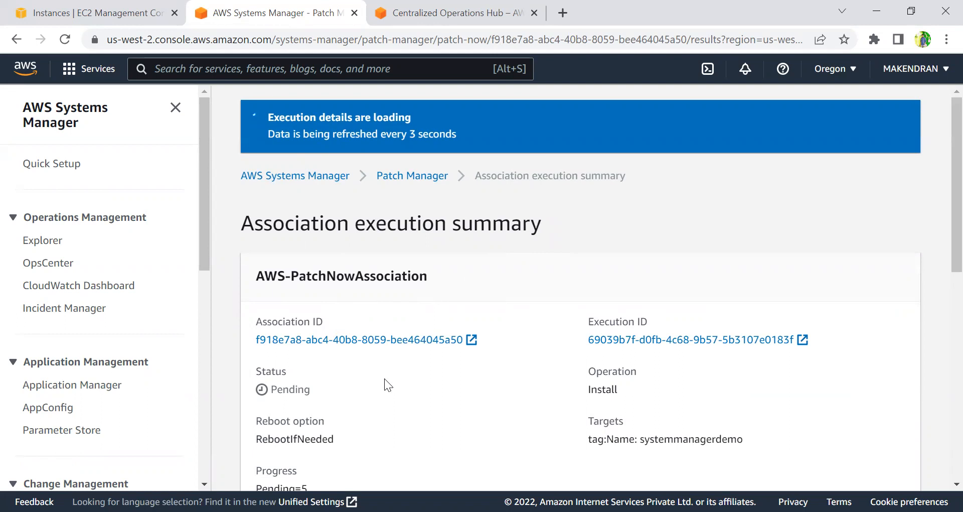
scroll(384, 378, down, 4)
scroll(389, 363, down, 4)
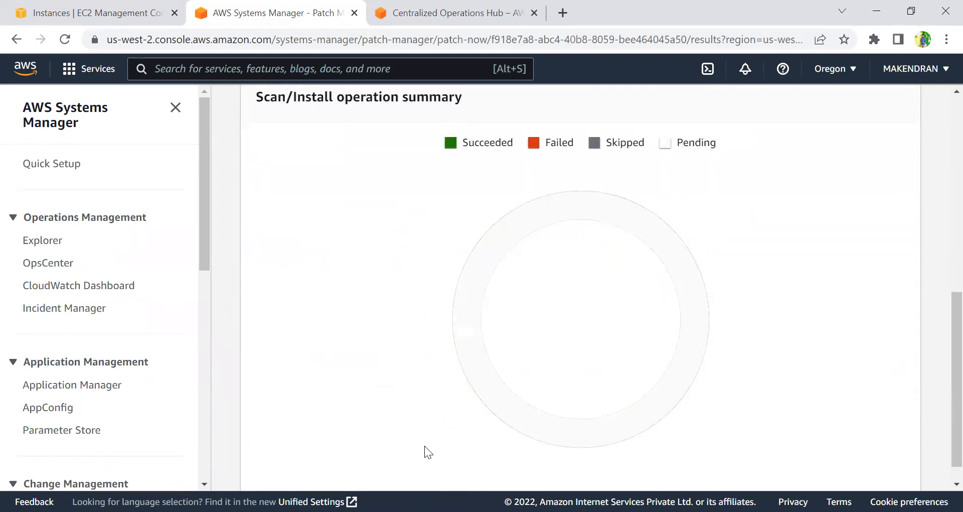
scroll(461, 391, up, 8)
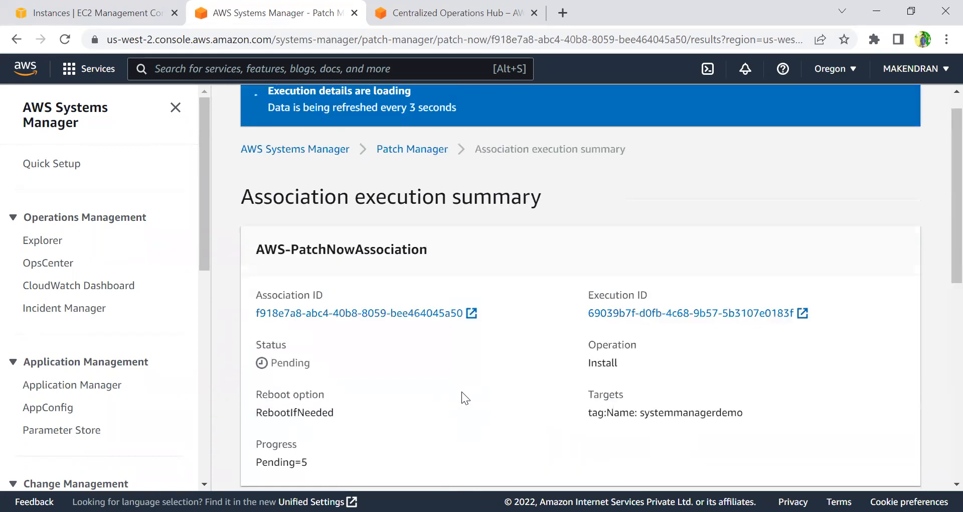
scroll(411, 322, up, 1)
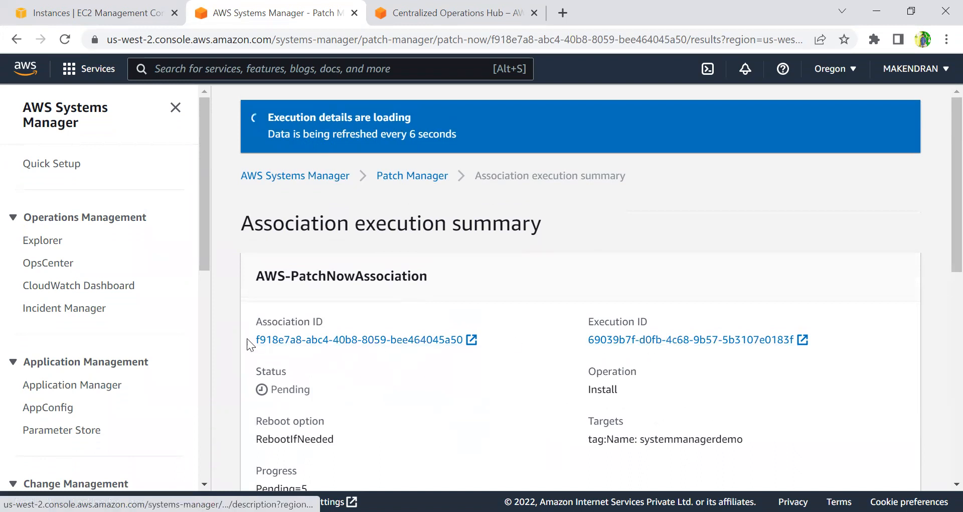
Open the association in State Manager and examine the resources it targets.
click(304, 341)
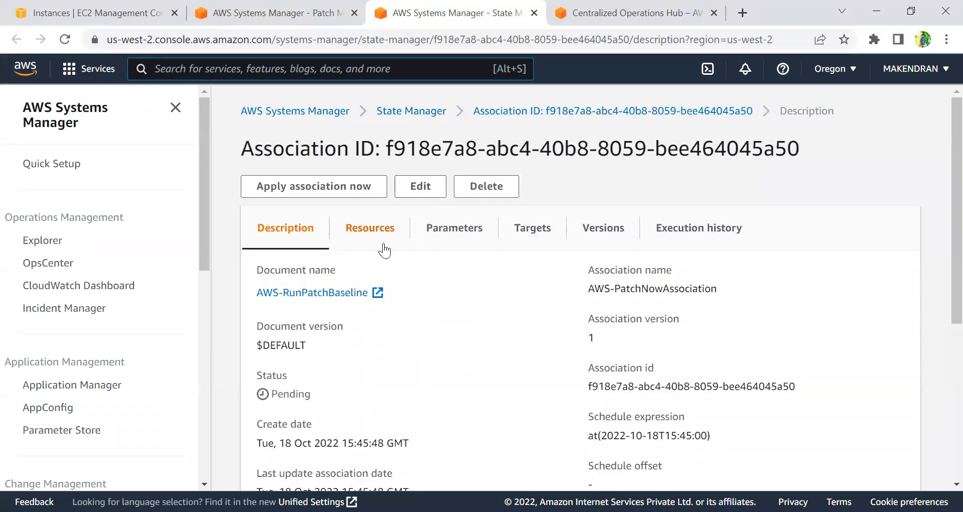
scroll(374, 401, down, 5)
scroll(400, 389, up, 5)
click(370, 229)
scroll(547, 376, down, 1)
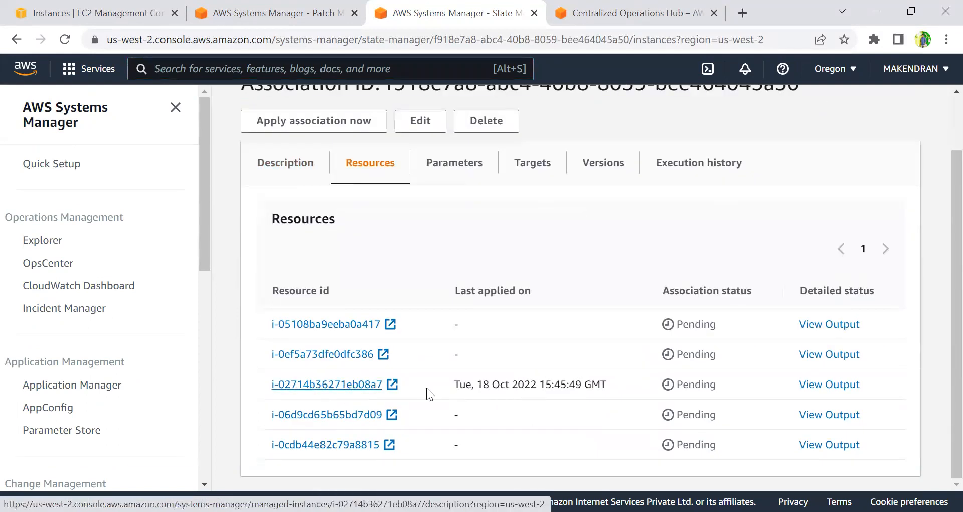
drag(427, 387, 237, 402)
click(237, 402)
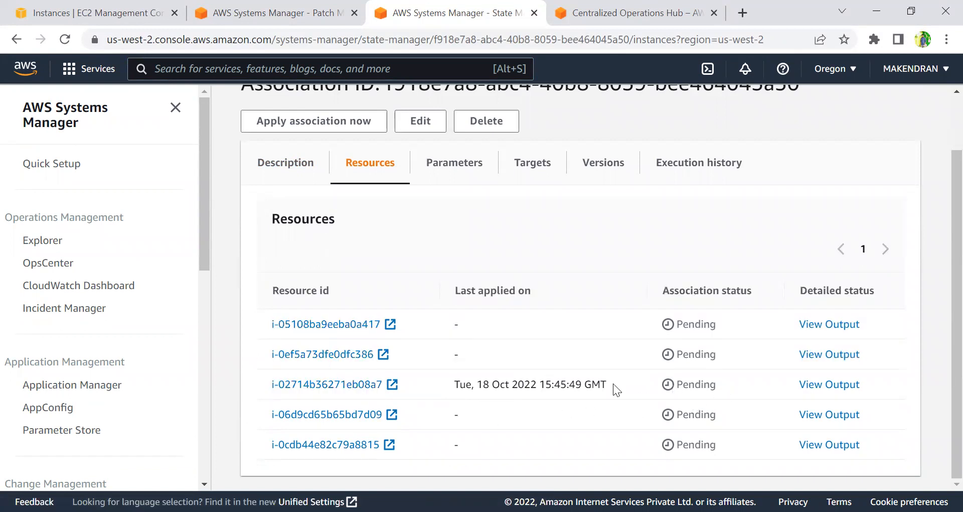
scroll(563, 383, up, 2)
Inspect the association's parameters, targets, versions, execution history and resources.
click(474, 245)
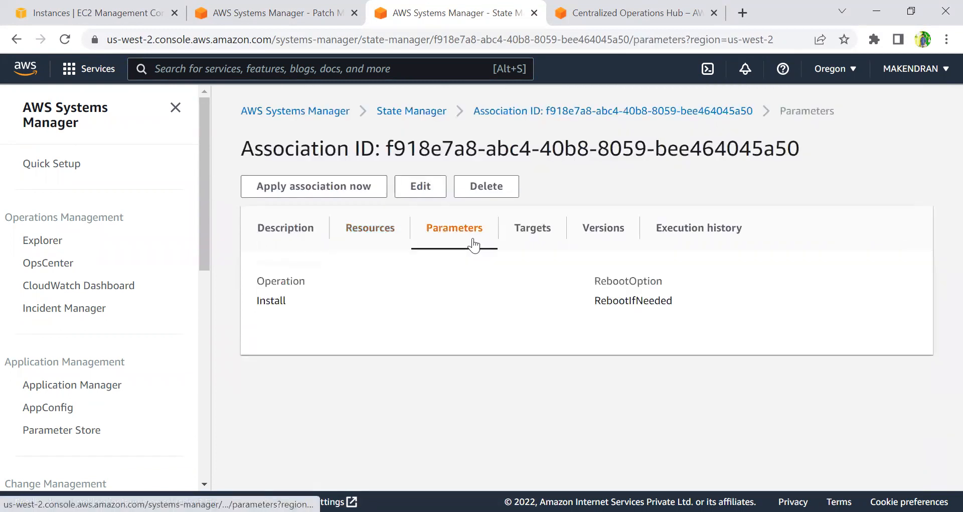
click(539, 228)
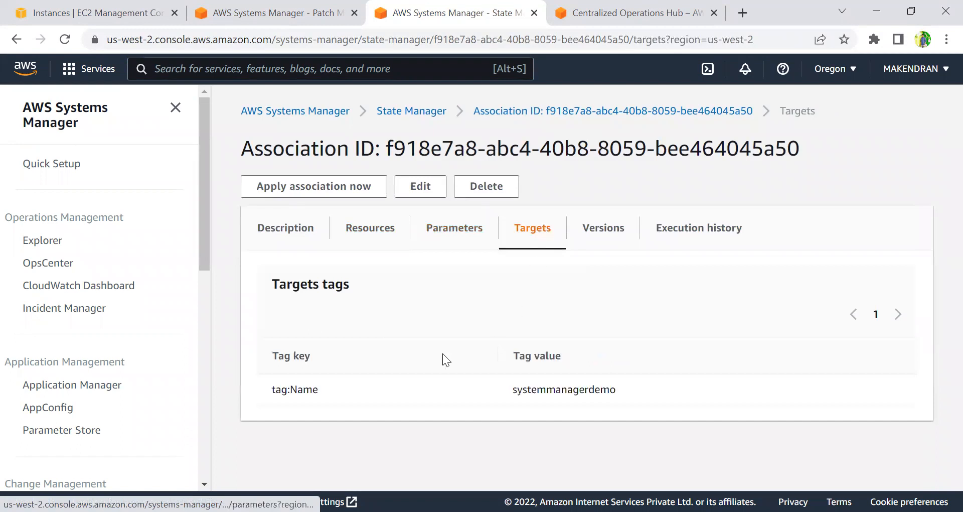
click(620, 235)
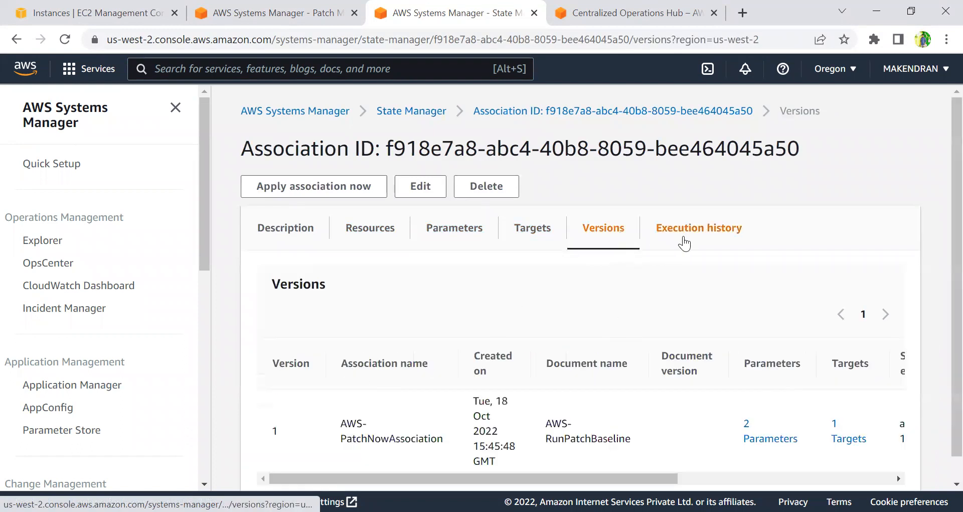
click(683, 243)
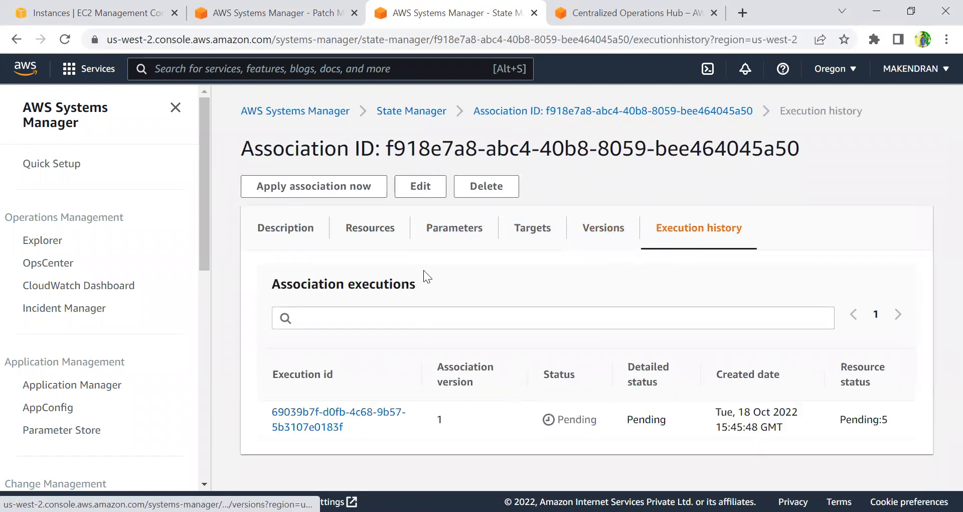
click(366, 235)
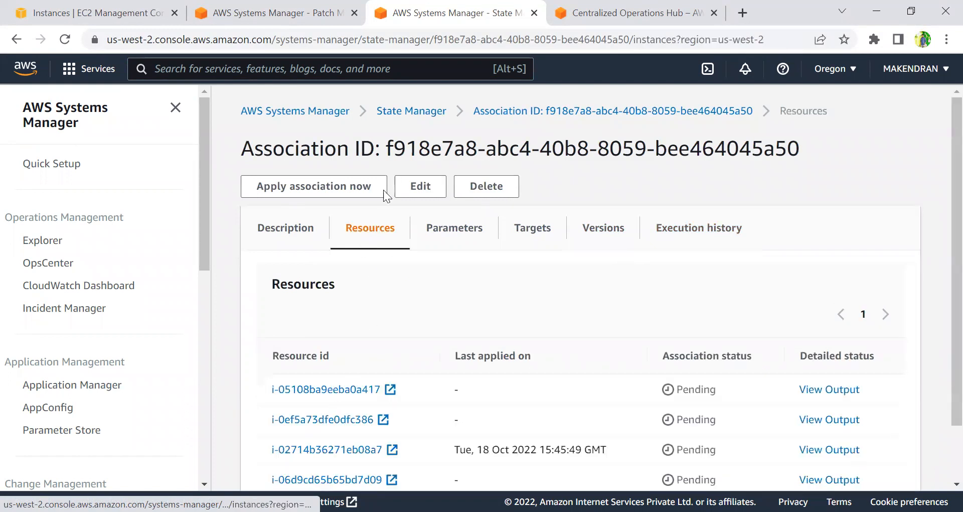
Return to the association execution summary and check its progress.
click(264, 23)
scroll(416, 339, down, 10)
scroll(416, 339, up, 10)
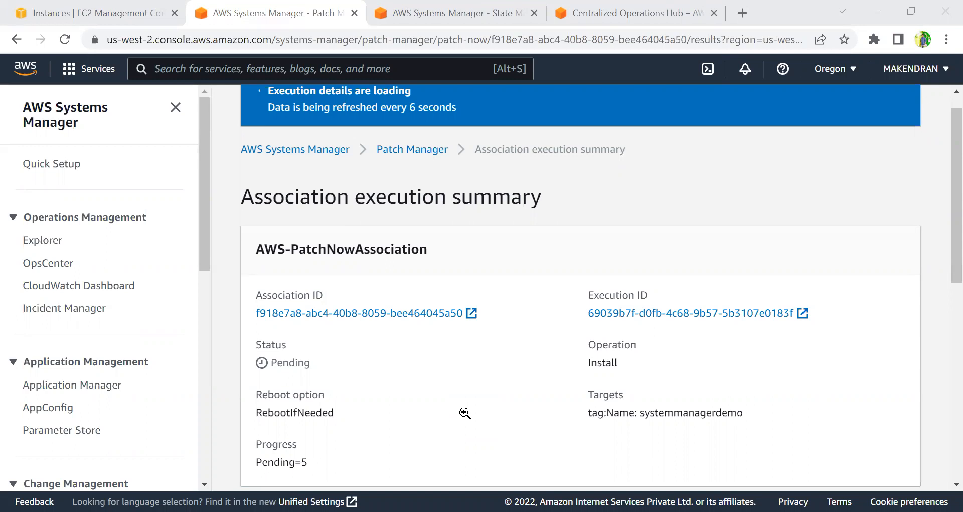
scroll(513, 367, down, 6)
scroll(514, 367, up, 6)
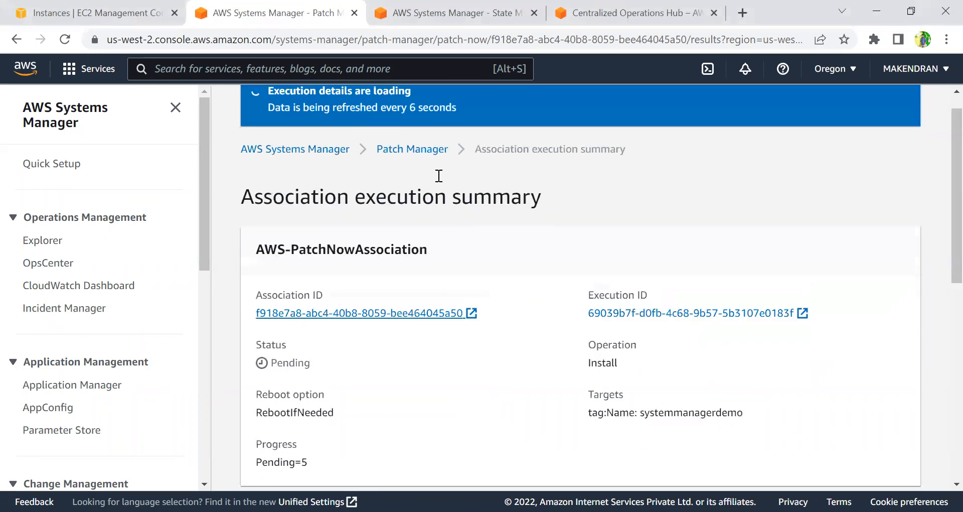
Switch back to the association and review its description details and resource statuses.
click(461, 24)
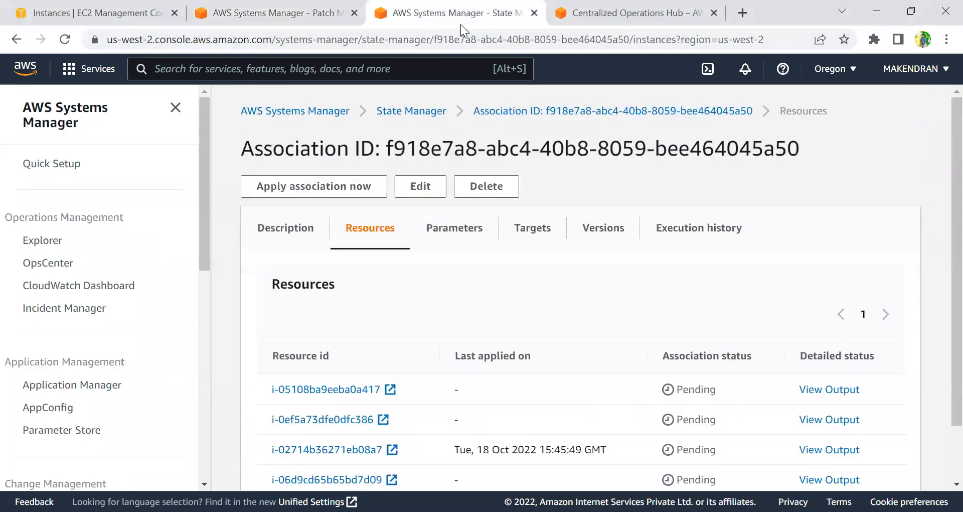
scroll(429, 187, down, 2)
scroll(429, 188, up, 2)
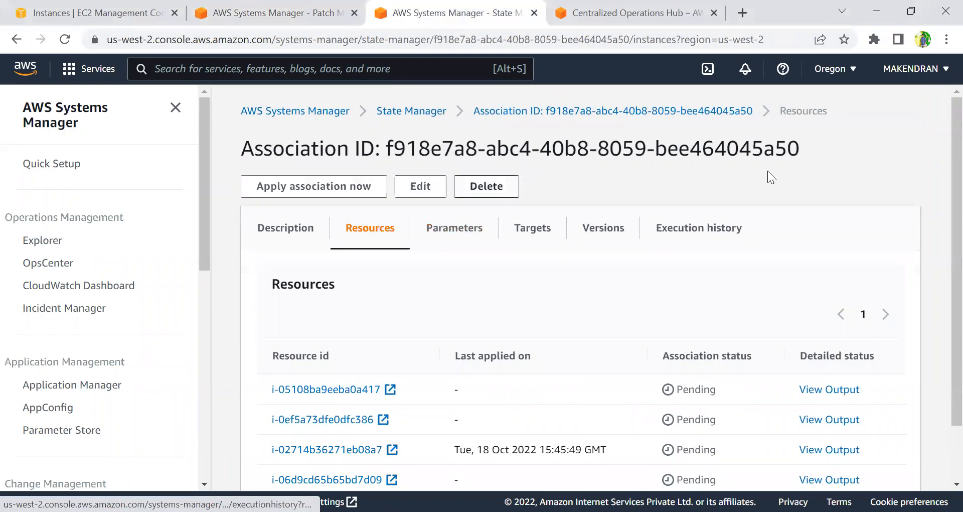
click(289, 236)
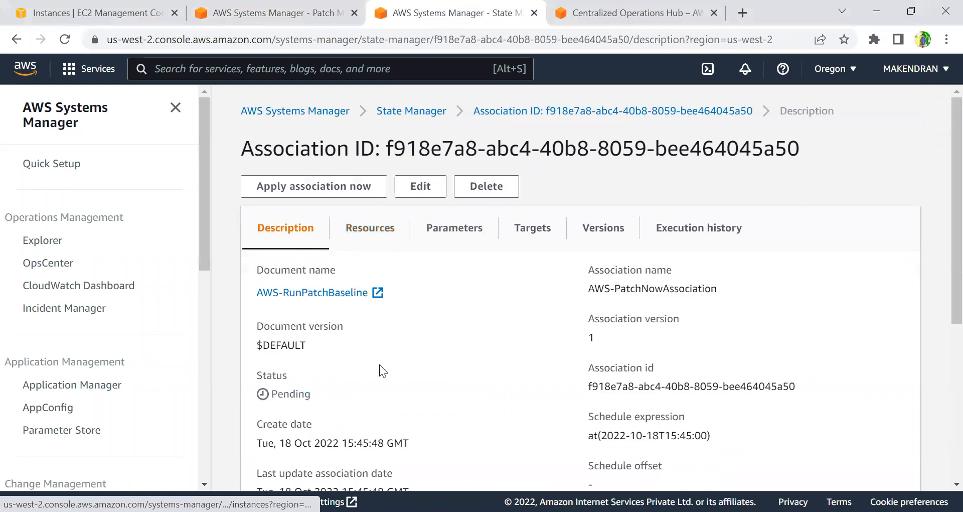
scroll(379, 364, down, 5)
scroll(379, 366, down, 1)
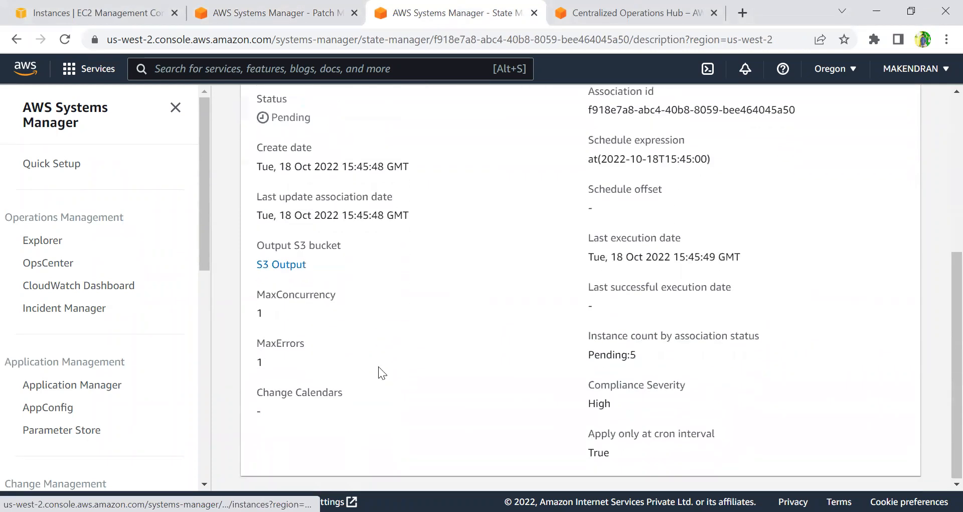
drag(238, 309, 266, 313)
click(278, 367)
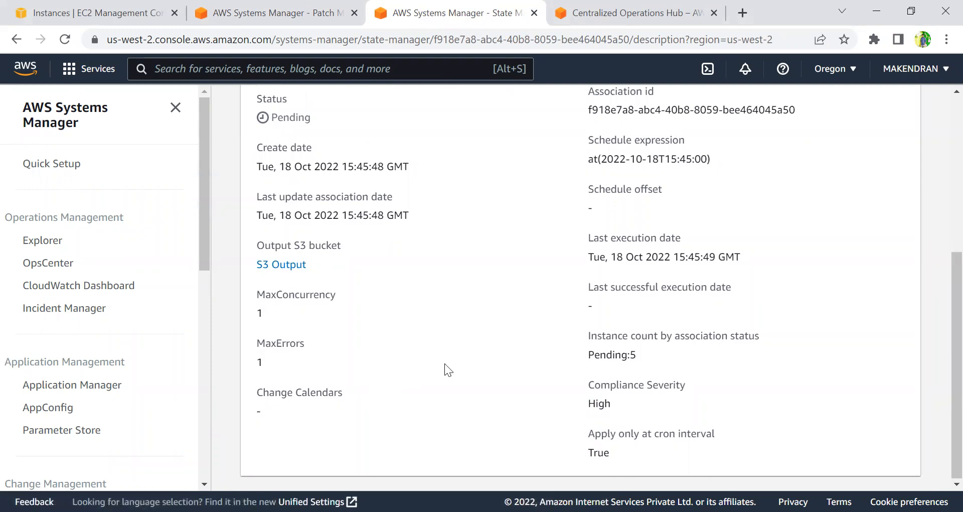
scroll(443, 356, up, 1)
scroll(414, 244, up, 2)
click(393, 237)
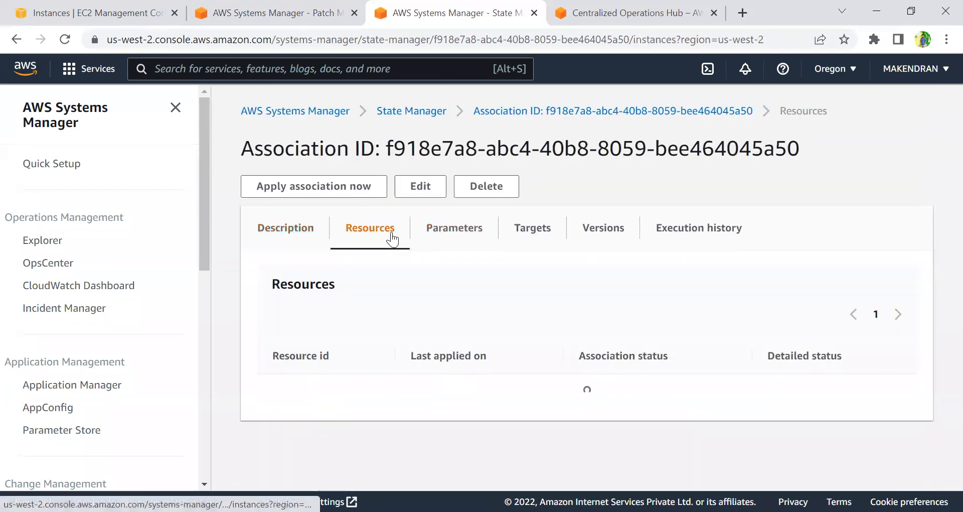
scroll(439, 388, down, 1)
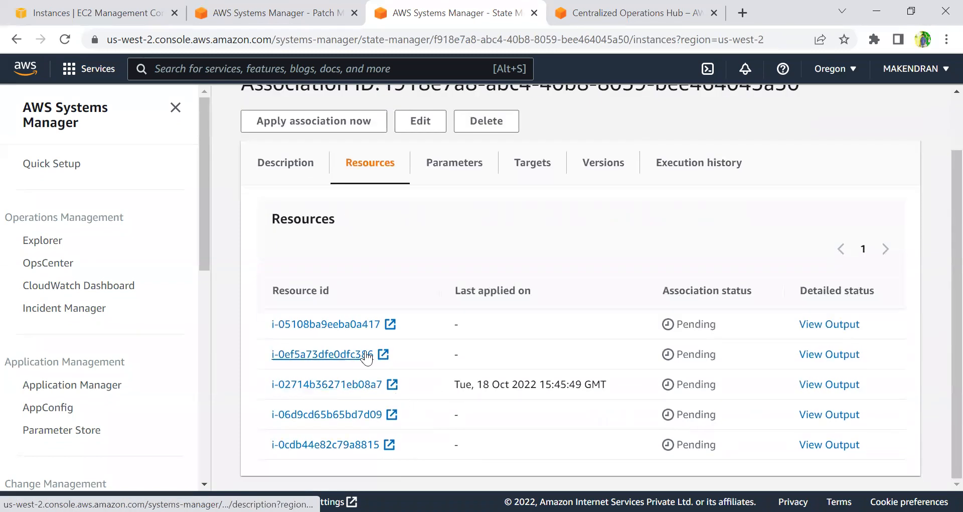
scroll(460, 336, up, 1)
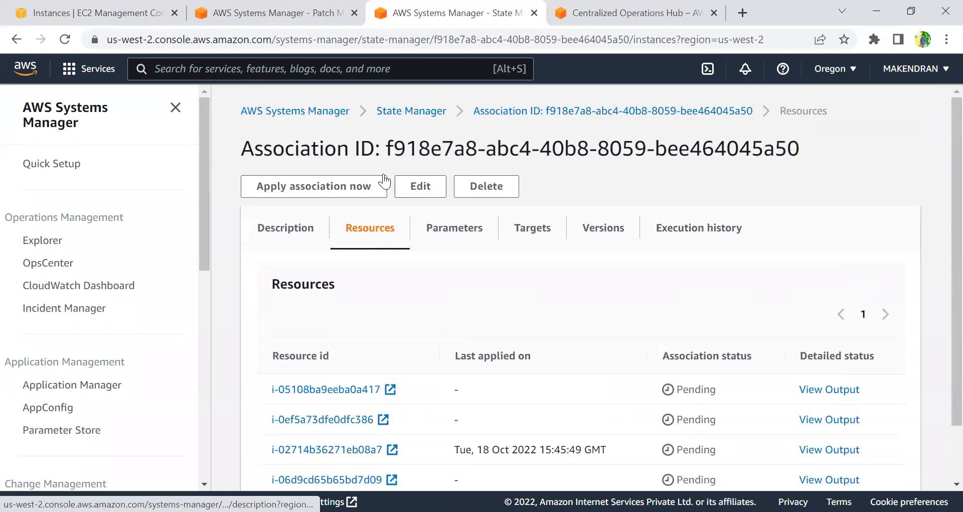
Return to the Patch Manager dashboard and review the compliance summary and compliance reports.
click(286, 13)
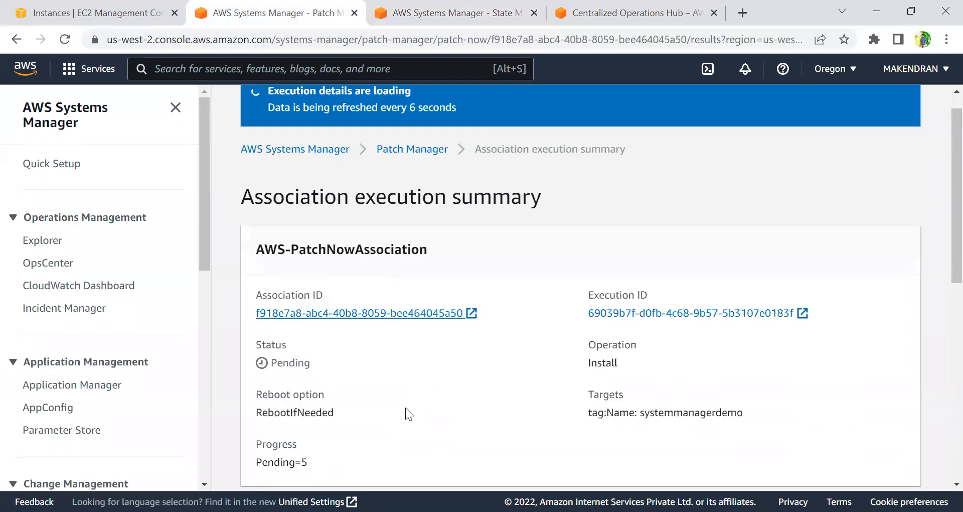
click(393, 150)
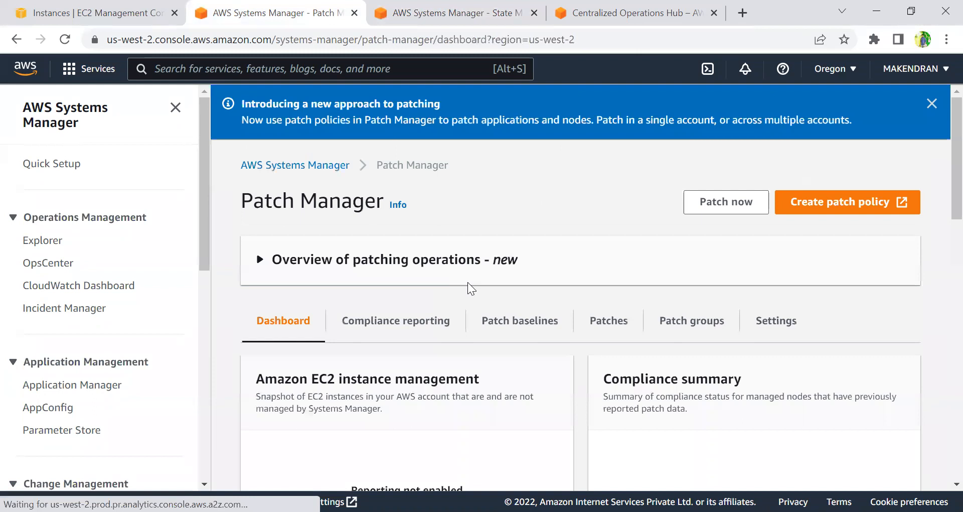
scroll(460, 316, down, 5)
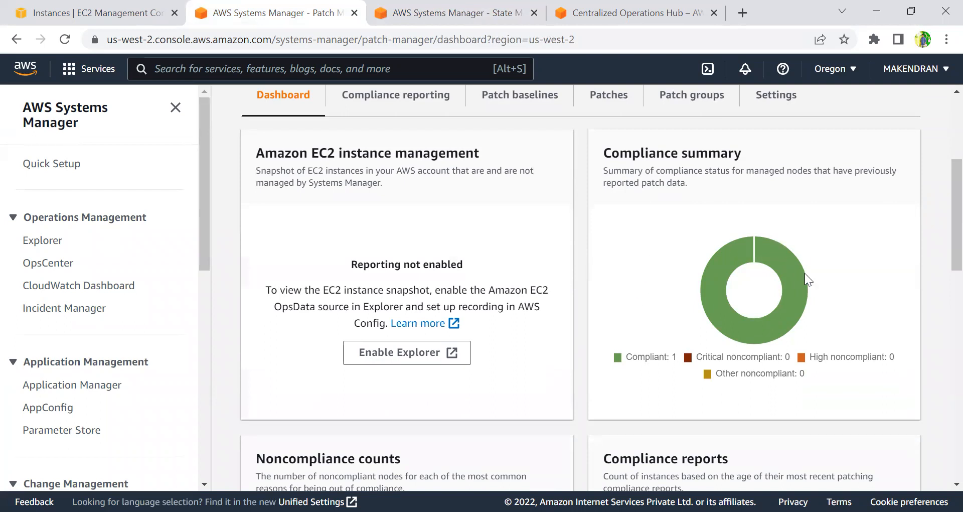
click(671, 357)
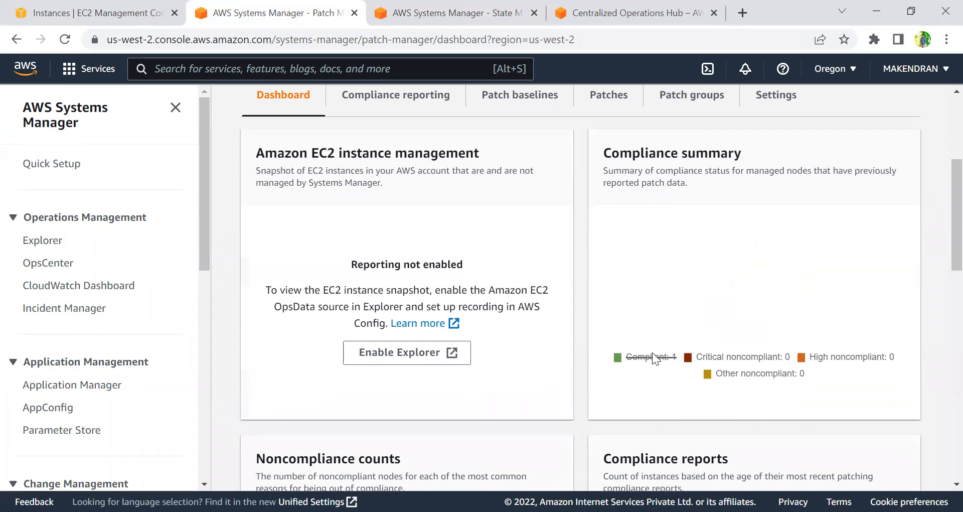
click(650, 360)
scroll(593, 399, down, 5)
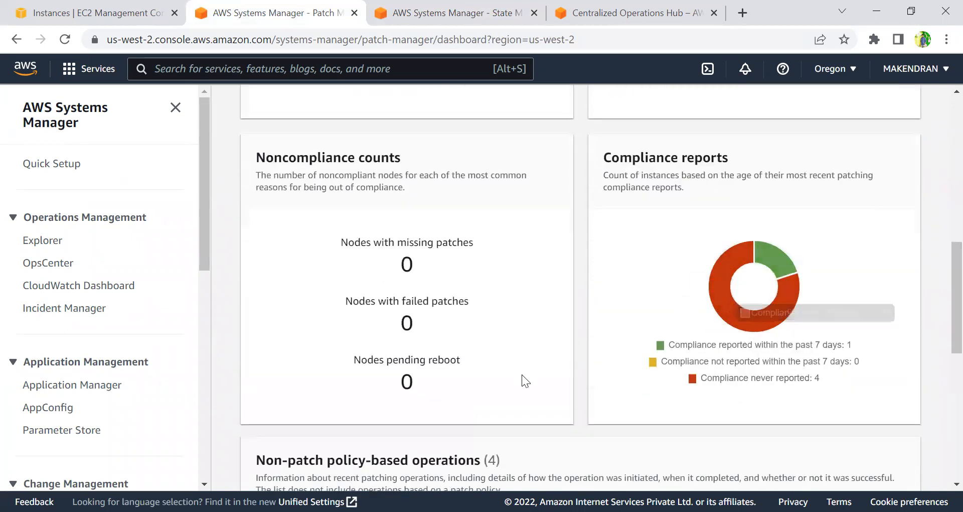
Open compliance reporting and review the node patching details for each instance, including compliance status.
scroll(529, 385, down, 5)
scroll(529, 385, down, 2)
scroll(529, 384, up, 15)
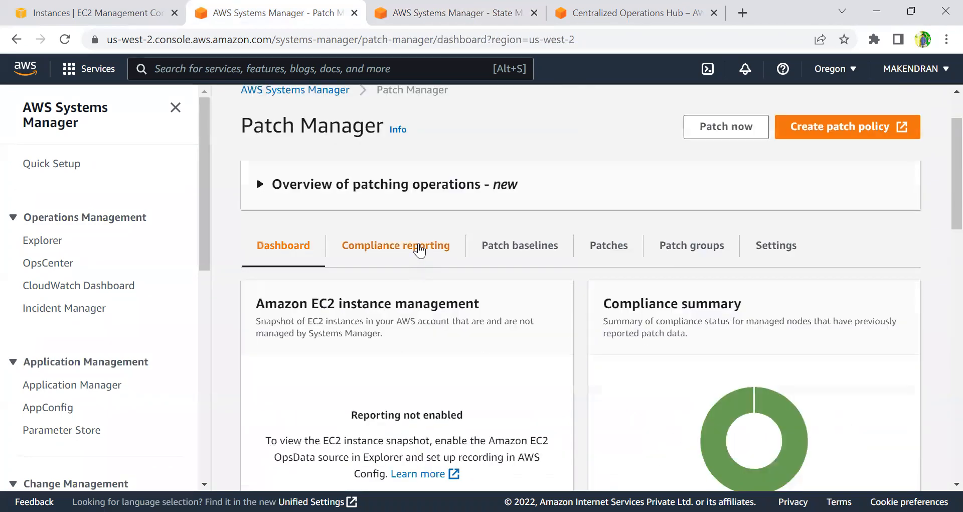
click(411, 251)
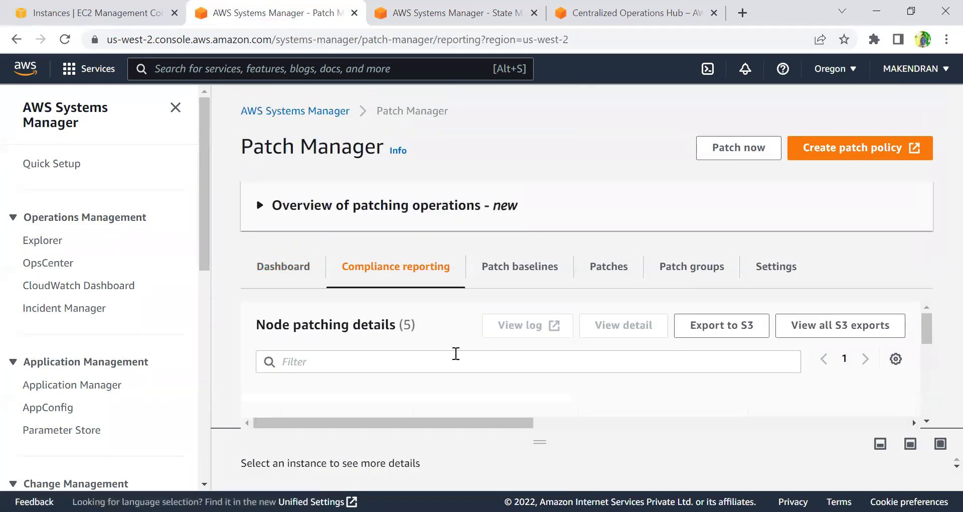
scroll(456, 353, down, 3)
scroll(456, 353, up, 3)
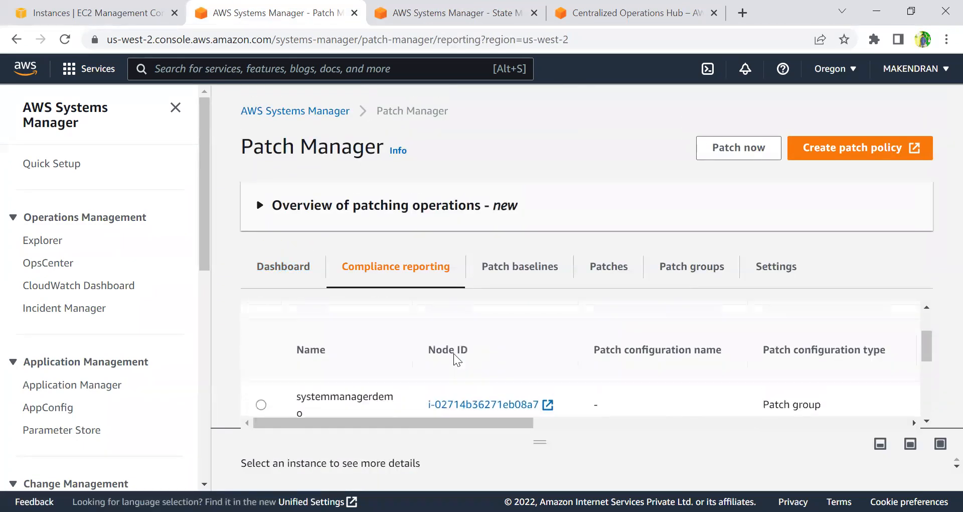
scroll(455, 354, down, 3)
scroll(455, 353, up, 3)
scroll(455, 354, down, 2)
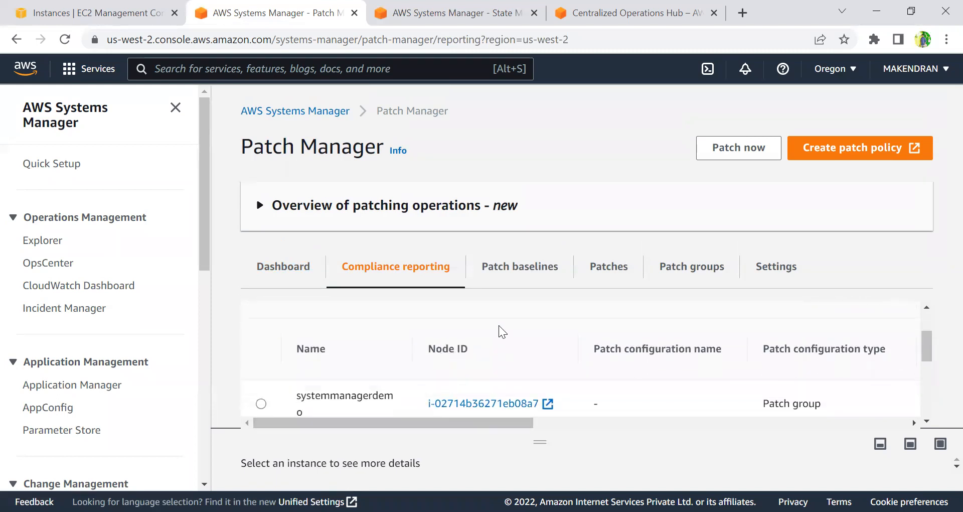
scroll(471, 402, down, 3)
drag(510, 422, 586, 420)
scroll(569, 387, down, 2)
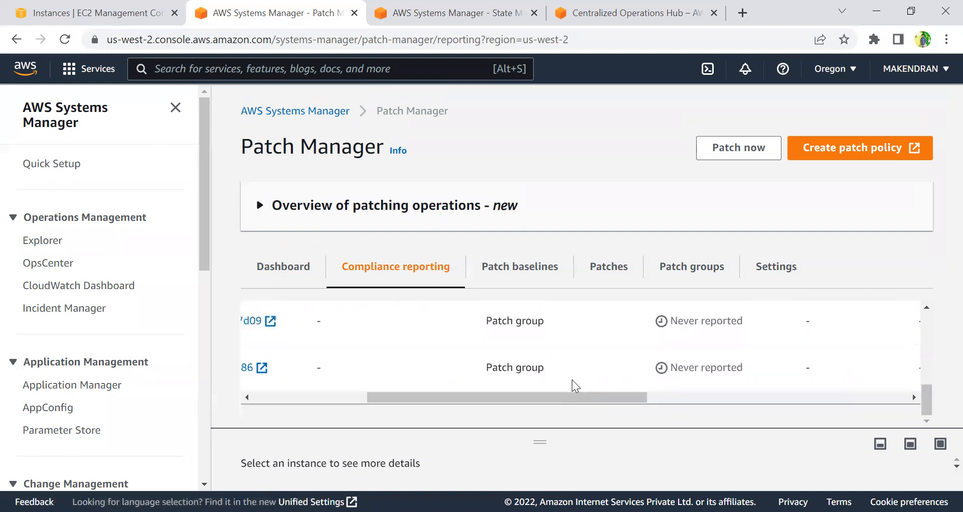
scroll(573, 380, up, 3)
double_click(720, 335)
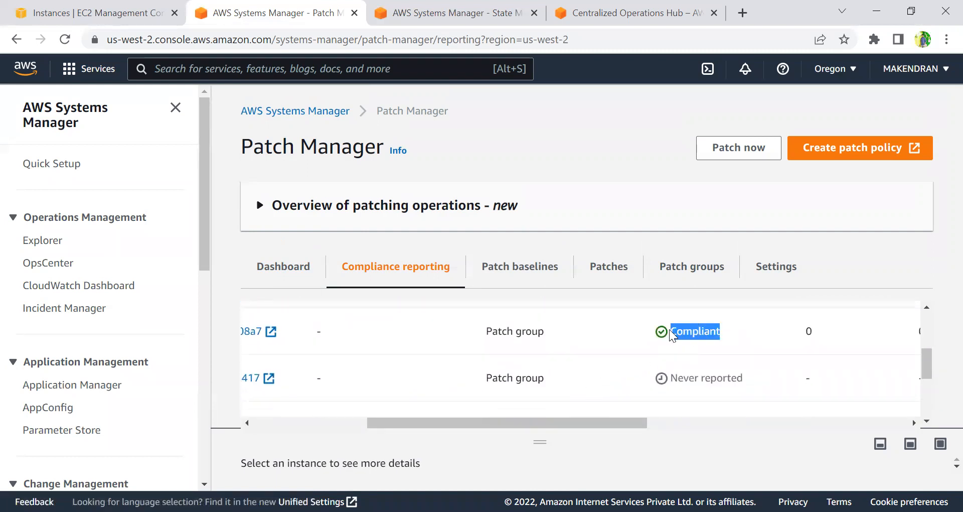
scroll(694, 336, down, 2)
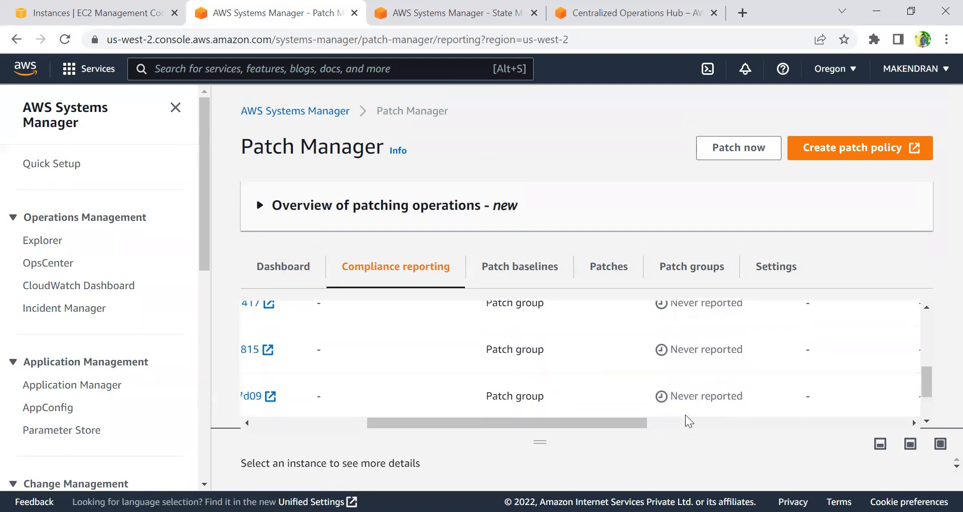
scroll(691, 381, up, 2)
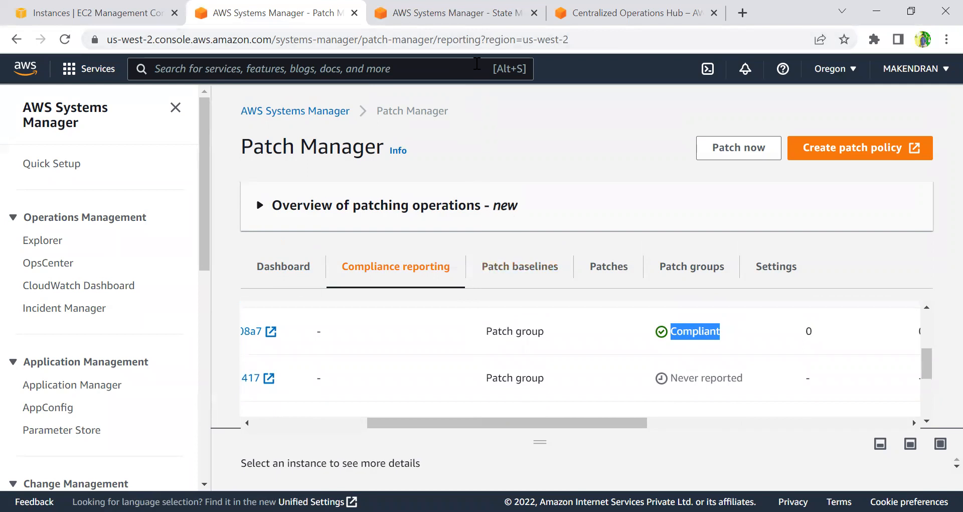
Switch to the association to check its description, then return to Patch Manager compliance reporting.
click(473, 23)
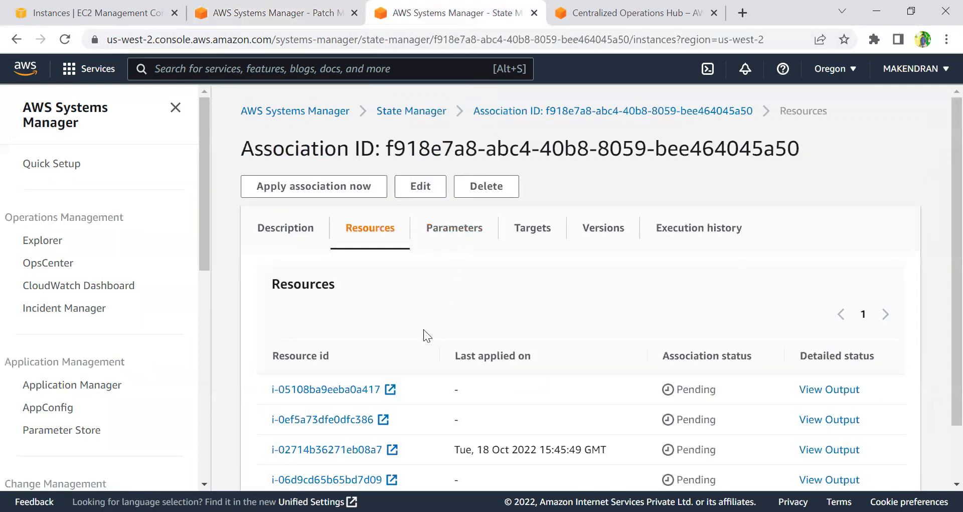
click(280, 228)
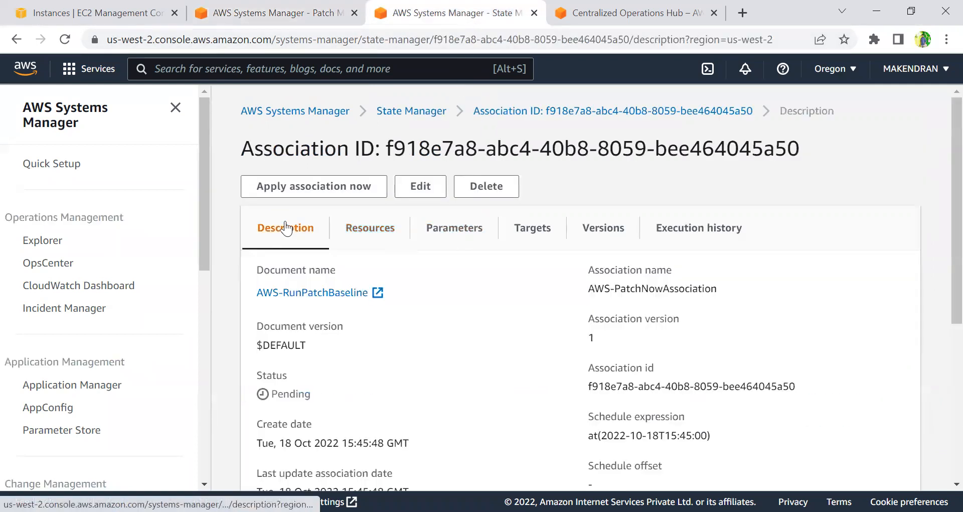
click(281, 25)
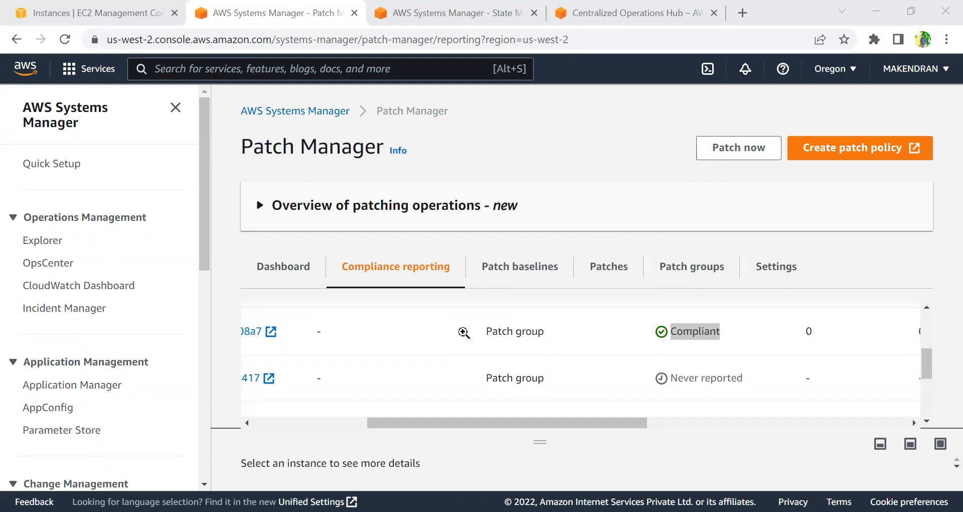
Return to the Patch Manager dashboard and review the compliance summary, reports and patching operations lists.
drag(490, 425, 393, 405)
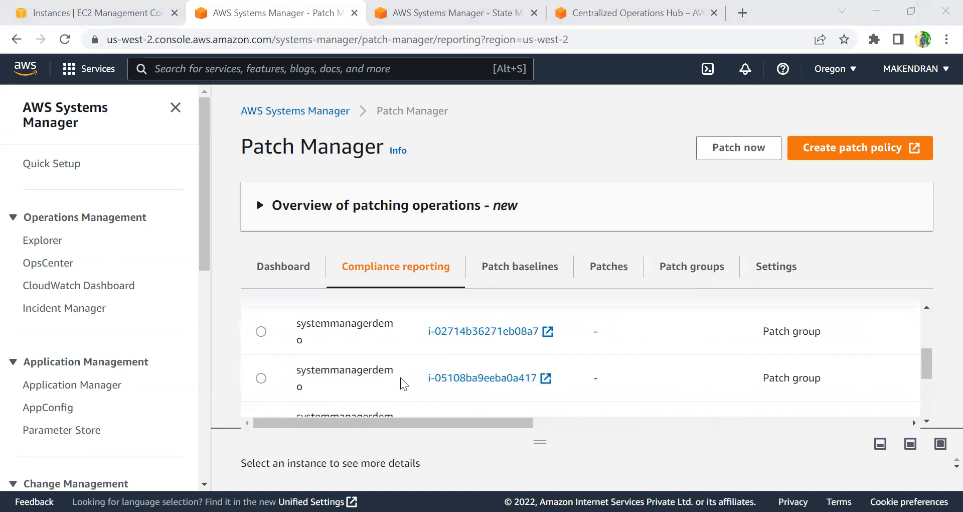
click(335, 208)
click(335, 208)
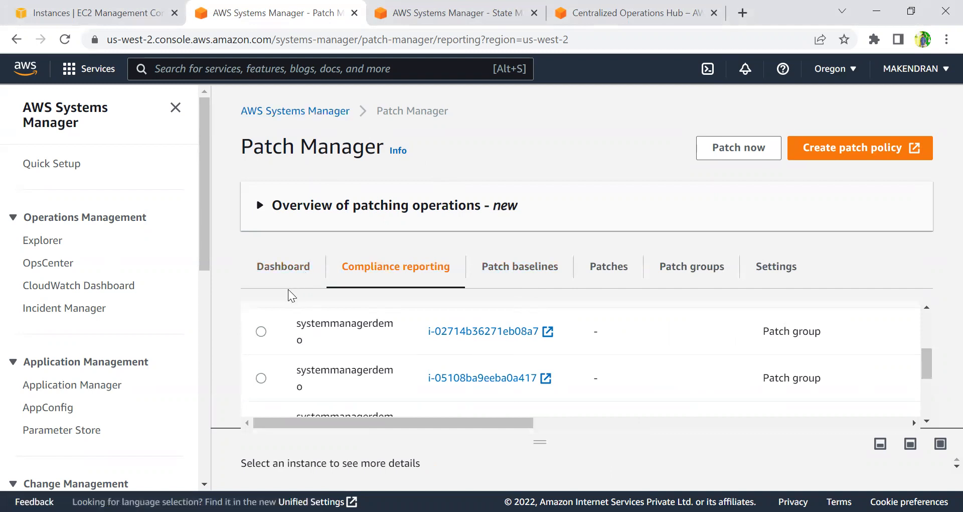
click(285, 276)
scroll(336, 356, down, 4)
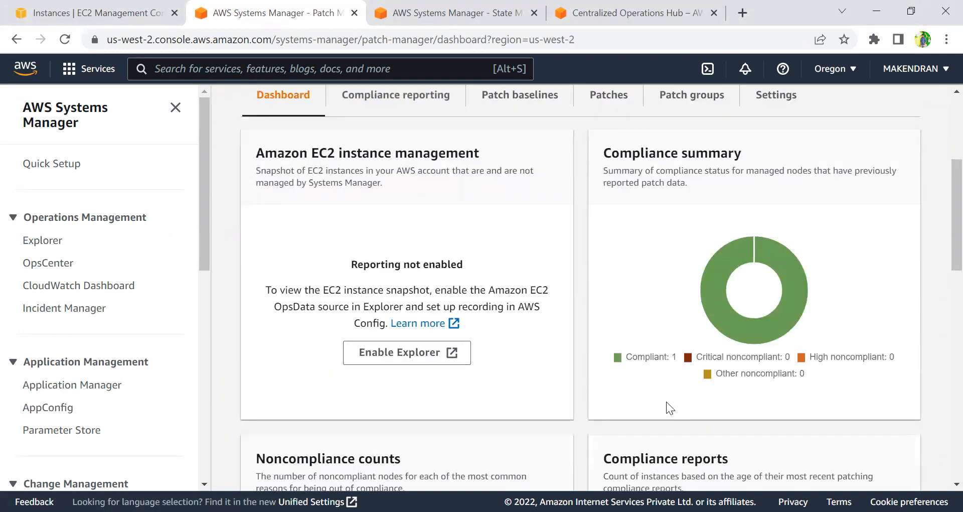
scroll(596, 395, down, 7)
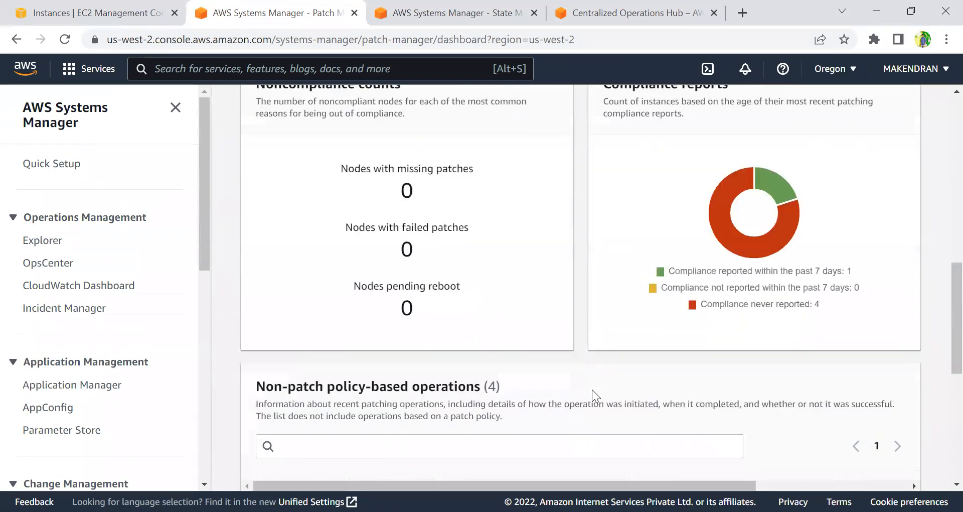
scroll(592, 390, down, 7)
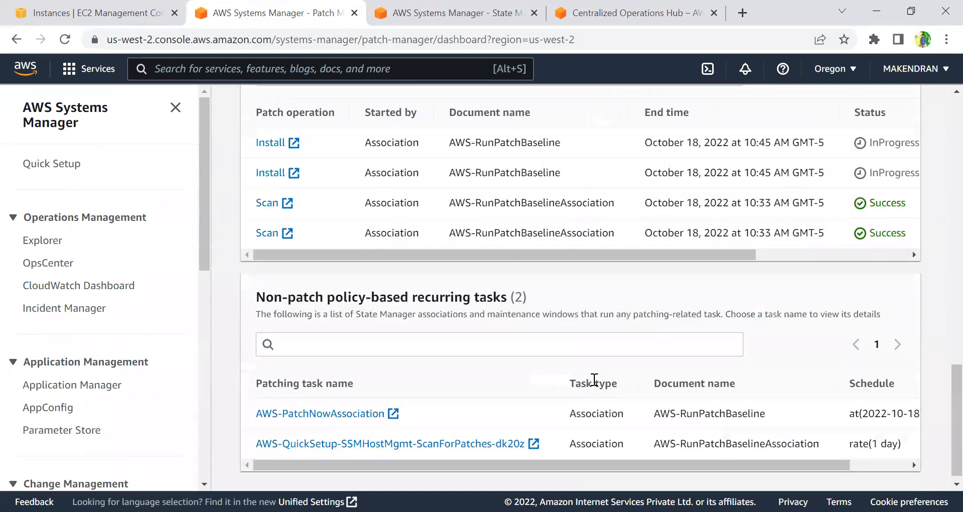
scroll(592, 379, up, 15)
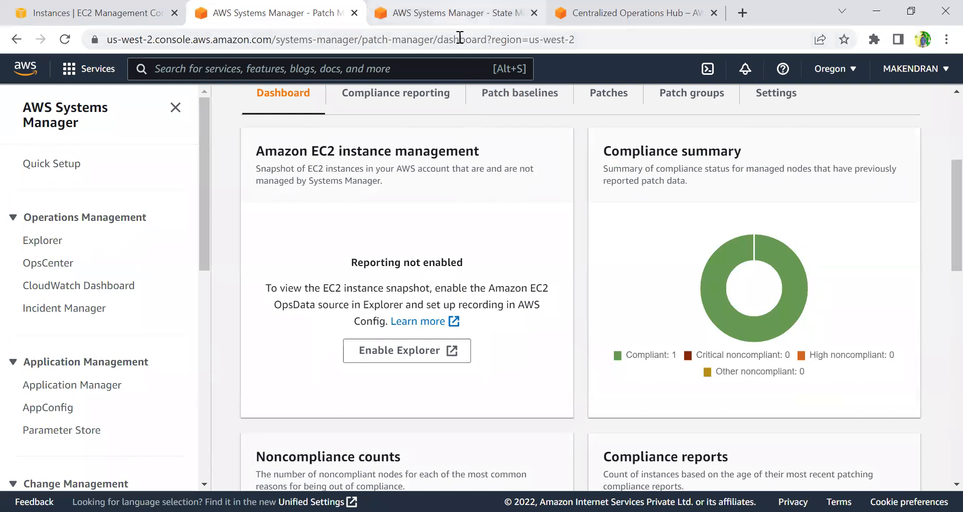
Switch to the association's resources and view the execution summary output for the successfully patched instance.
click(462, 23)
click(364, 232)
scroll(458, 341, down, 2)
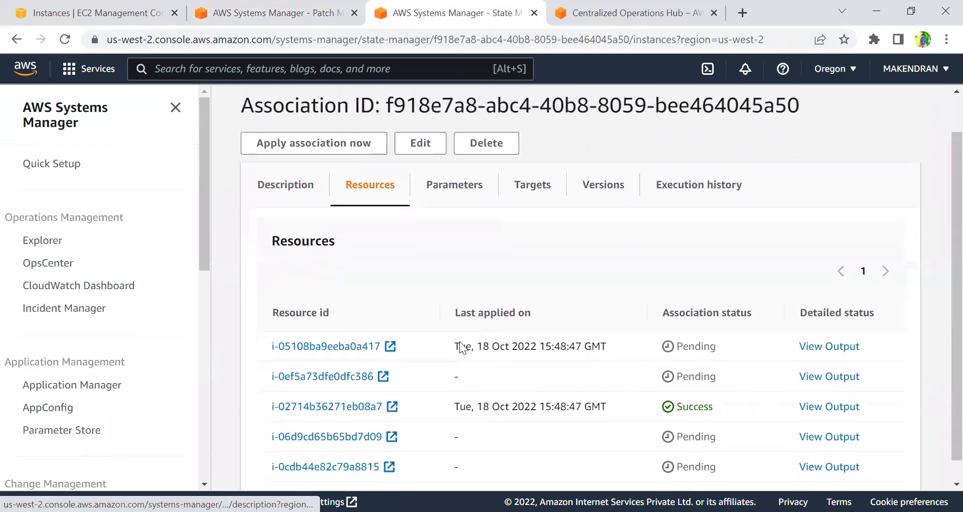
drag(712, 384, 576, 384)
click(816, 384)
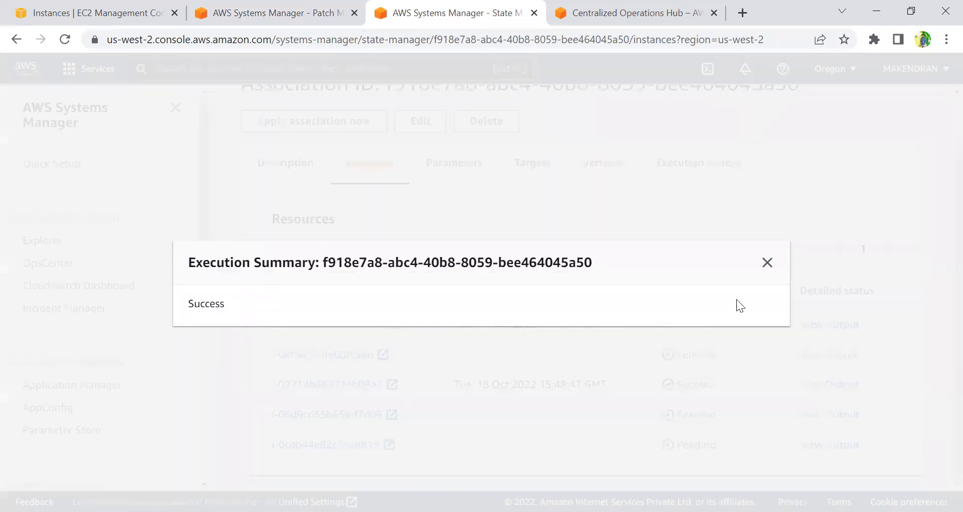
click(765, 262)
Open the association's execution history, inspect the execution's targets, and open the output for instance i-02714b36271eb08a7.
click(704, 163)
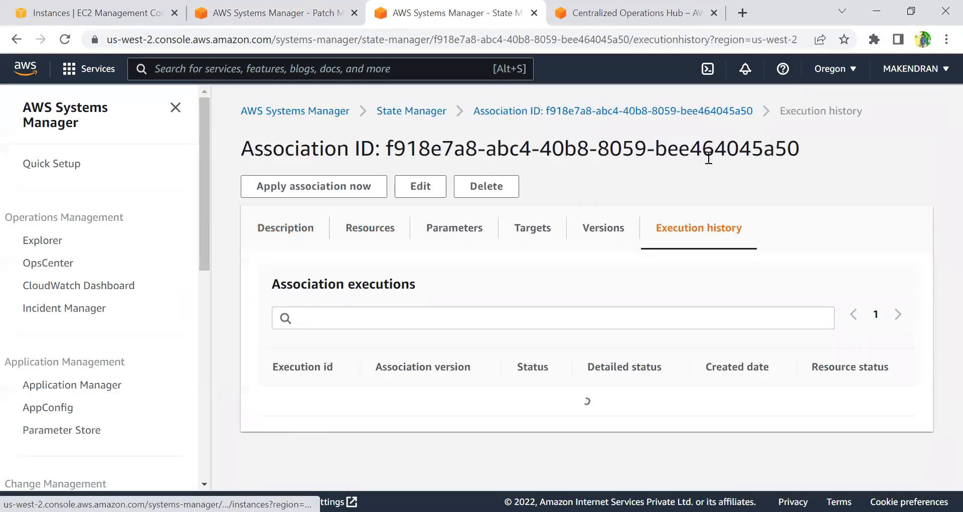
click(351, 420)
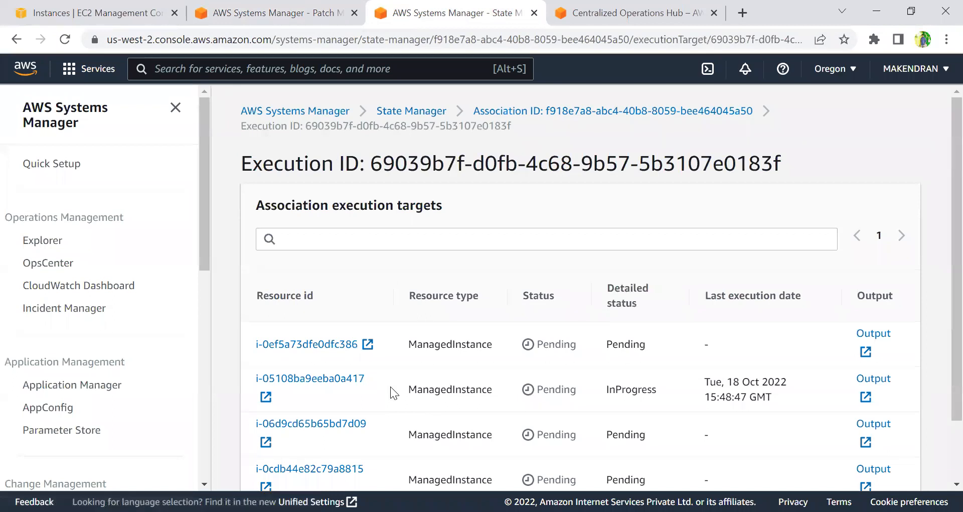
scroll(640, 429, down, 2)
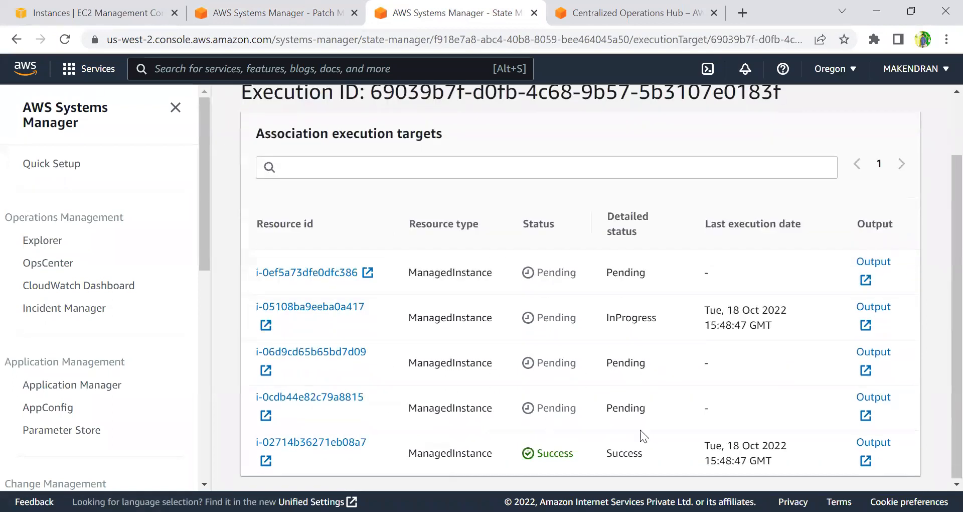
drag(409, 456, 778, 454)
click(736, 470)
click(875, 440)
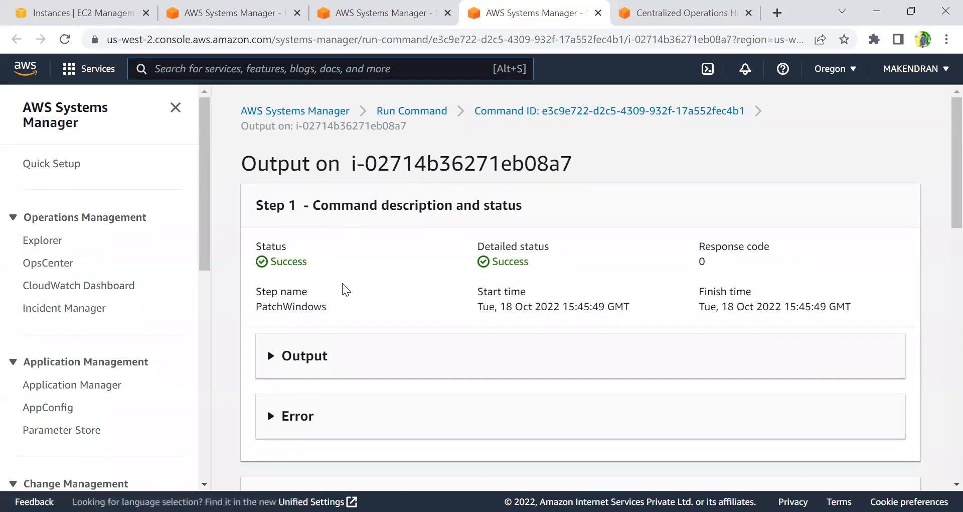
Expand and review the output and error sections of each command step run on the instance.
click(325, 355)
scroll(321, 354, down, 7)
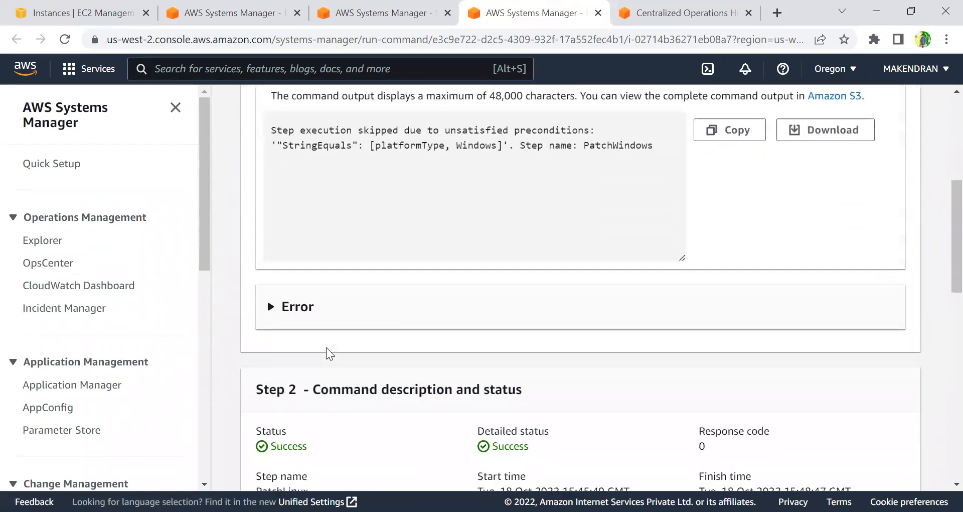
scroll(363, 386, down, 3)
scroll(363, 387, down, 3)
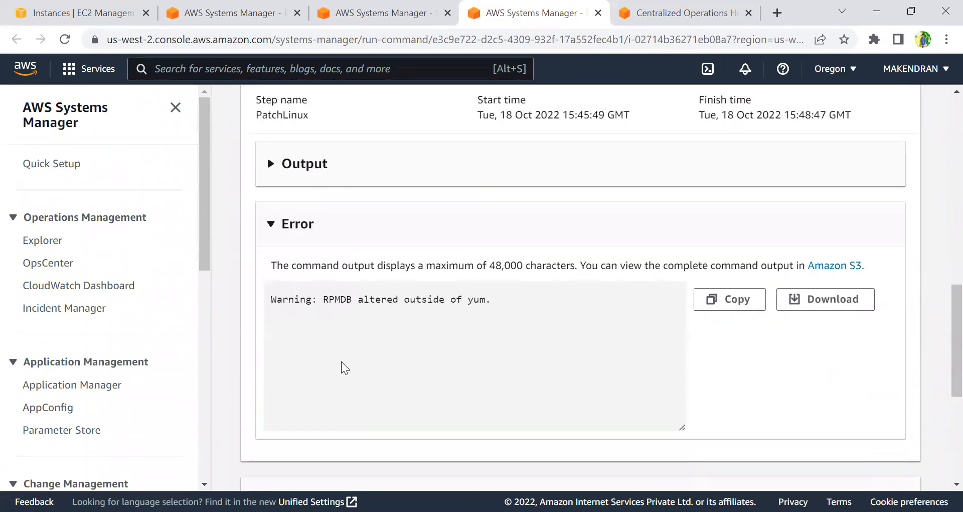
scroll(340, 365, up, 1)
scroll(326, 326, up, 4)
scroll(326, 326, down, 9)
scroll(329, 340, down, 1)
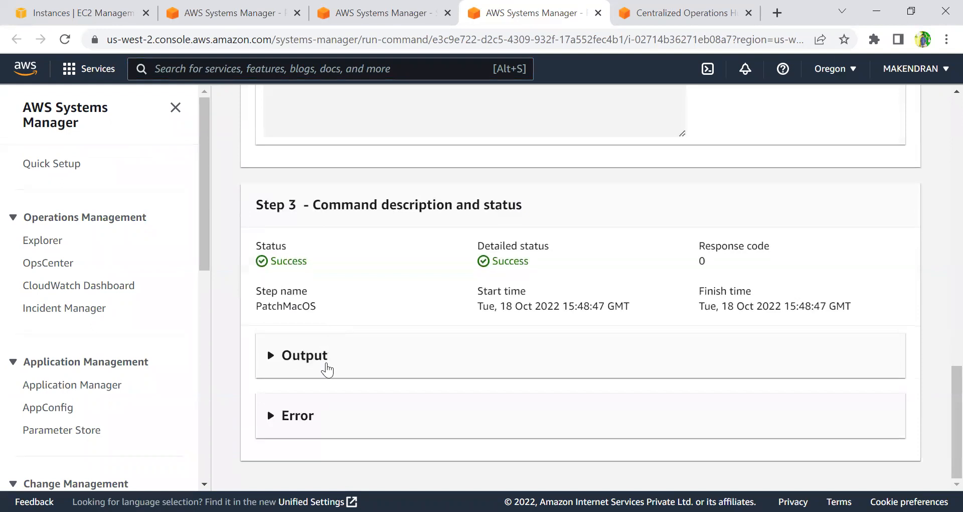
click(371, 363)
scroll(372, 362, up, 5)
scroll(319, 373, down, 4)
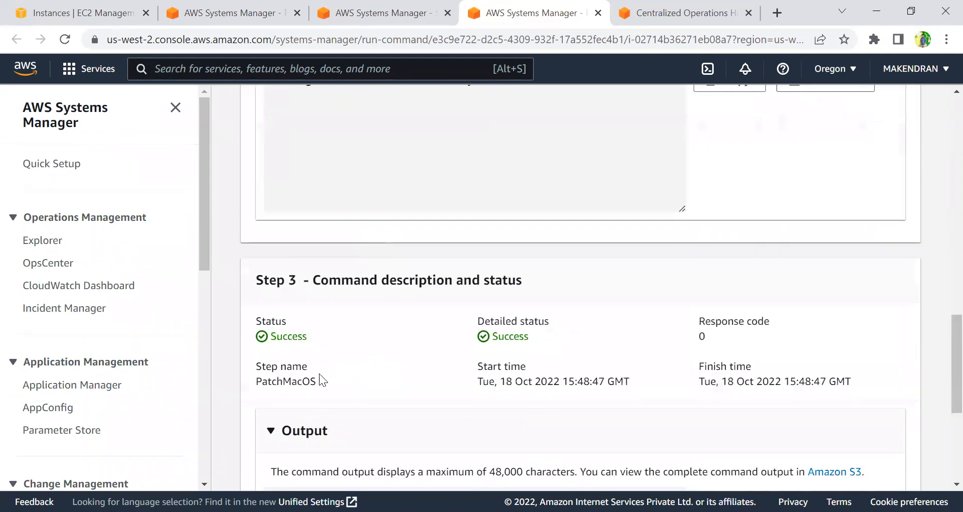
scroll(345, 380, up, 3)
scroll(345, 381, up, 3)
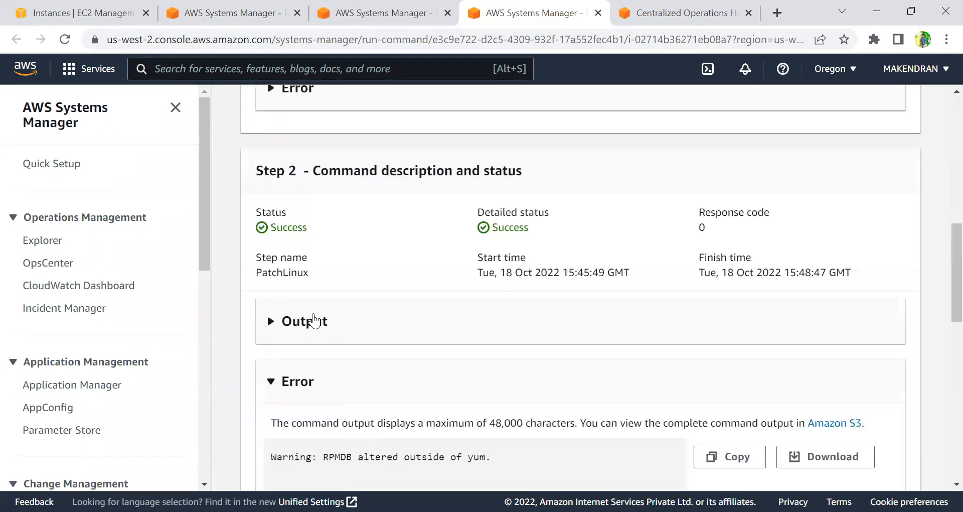
scroll(314, 319, up, 6)
scroll(313, 318, down, 6)
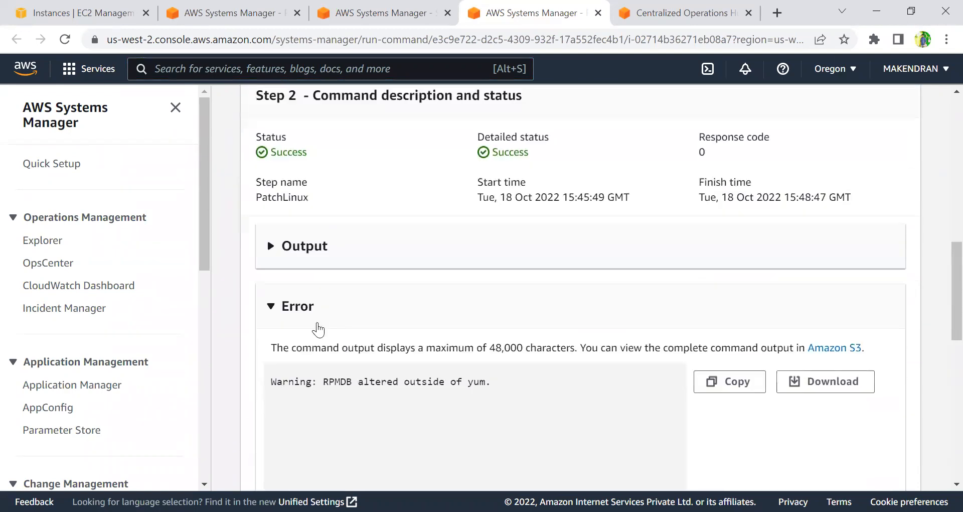
click(329, 264)
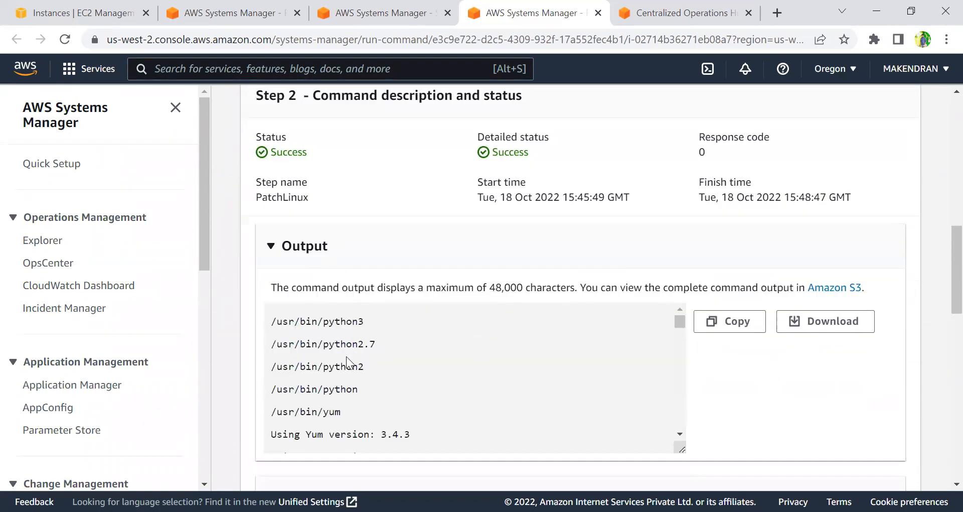
Scroll through the PatchLinux step's output log, then open the Run Command commands list.
drag(334, 351, 414, 424)
click(414, 423)
scroll(417, 422, down, 6)
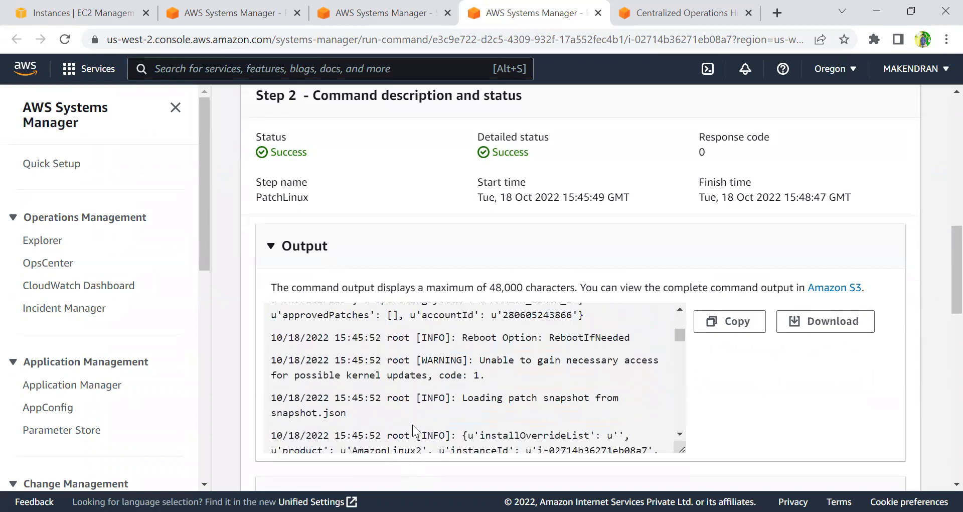
scroll(420, 420, down, 10)
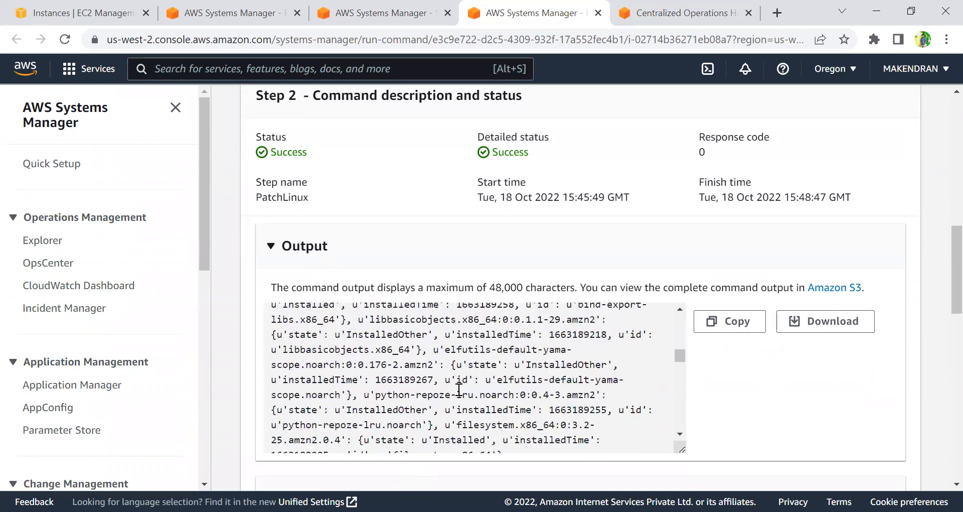
drag(675, 370, 674, 434)
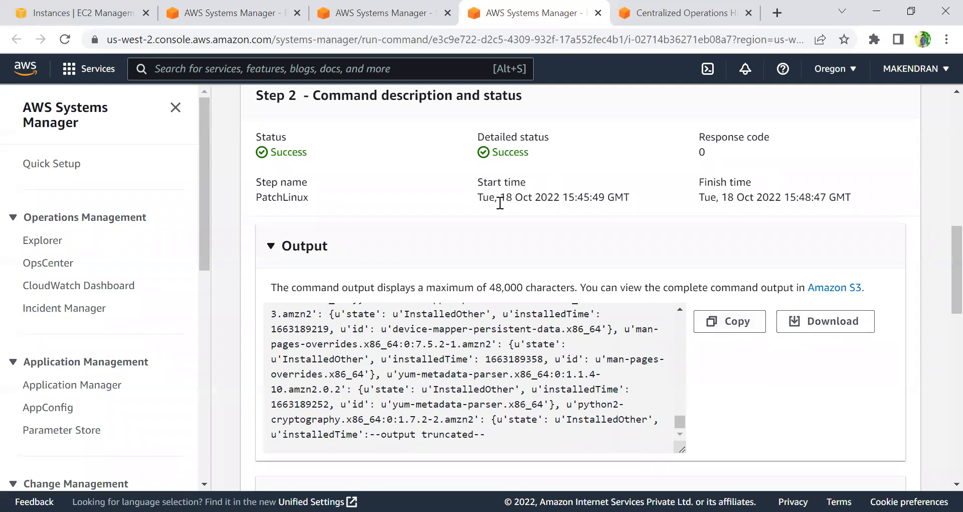
scroll(500, 202, up, 15)
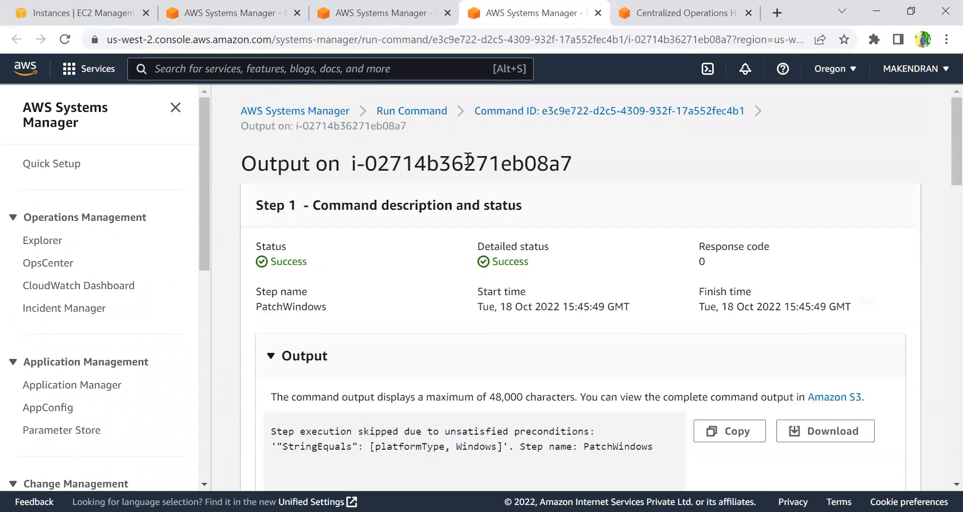
click(415, 111)
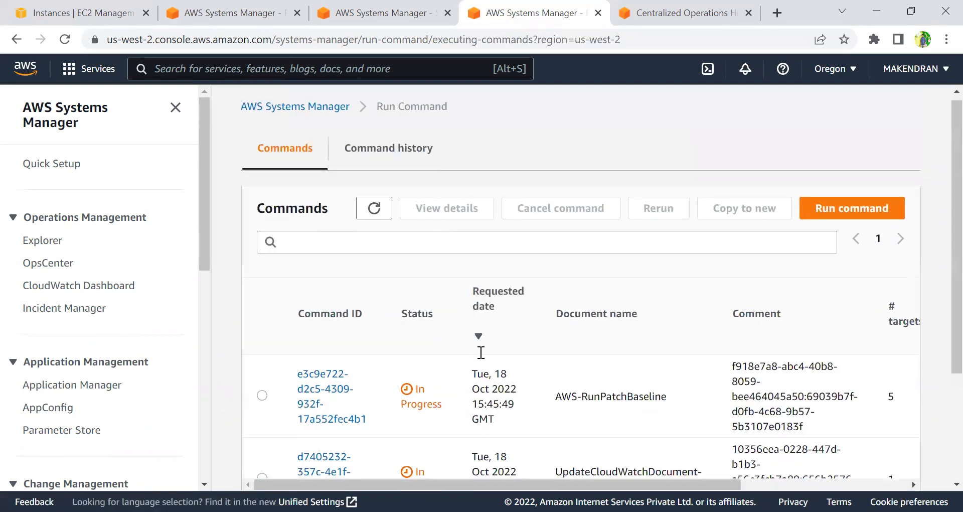
Scan the Run Command commands list and the association's execution targets, then return to Patch Manager.
scroll(473, 398, down, 3)
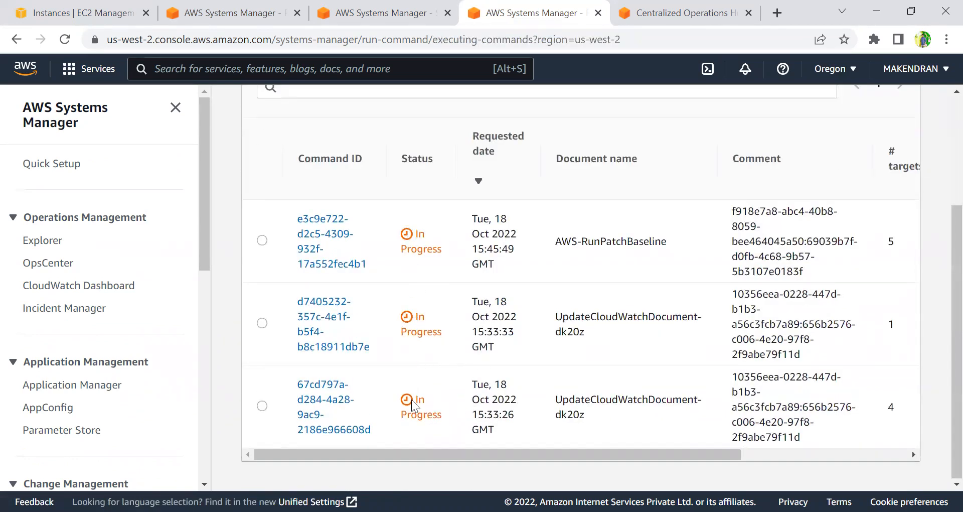
scroll(341, 308, up, 3)
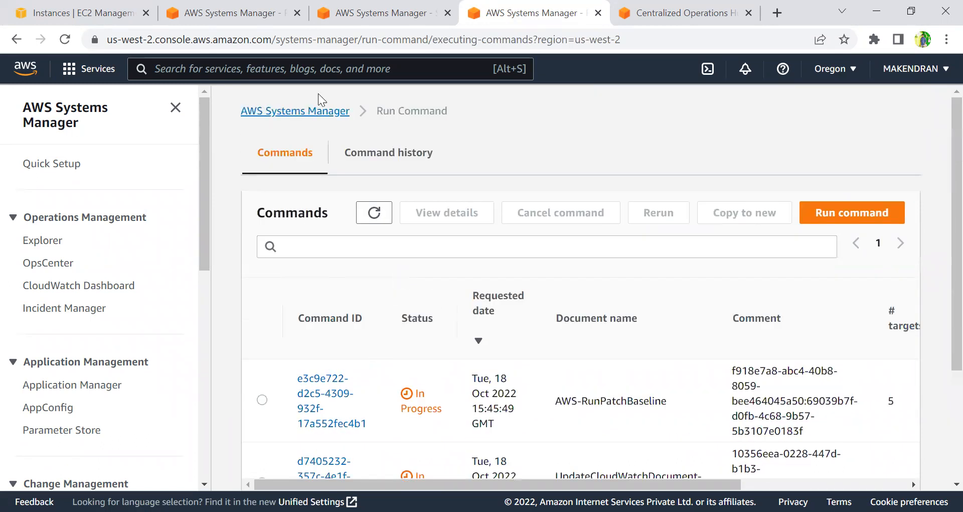
click(326, 18)
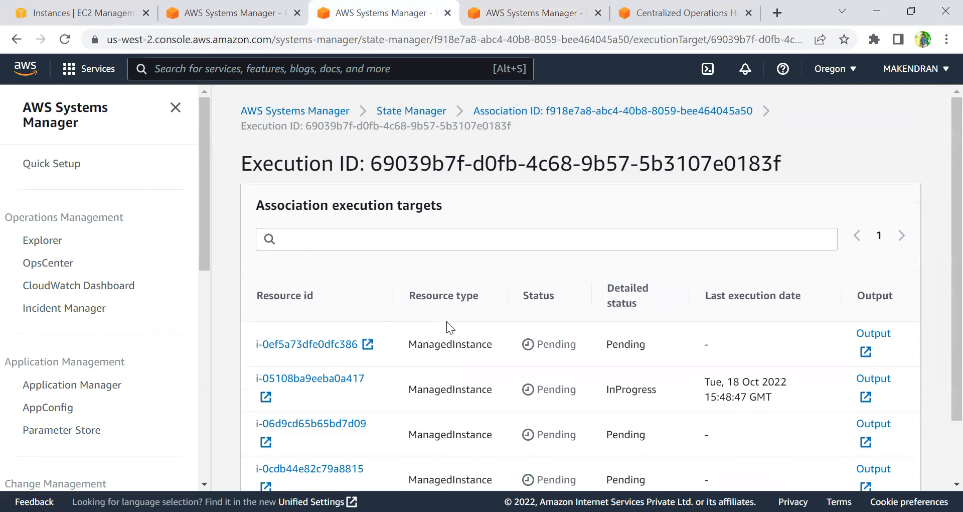
click(248, 22)
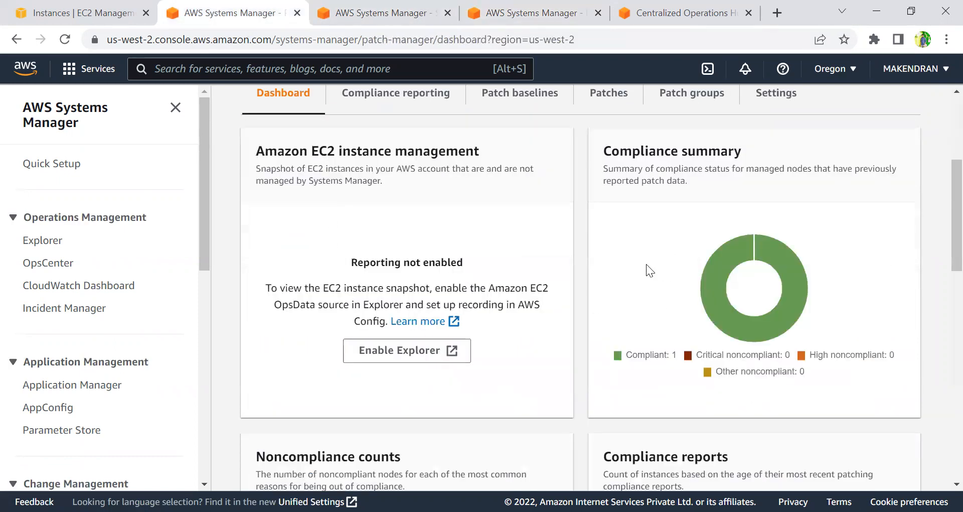
Open Compliance reporting and scroll through the node patching details table.
scroll(643, 316, up, 4)
click(413, 265)
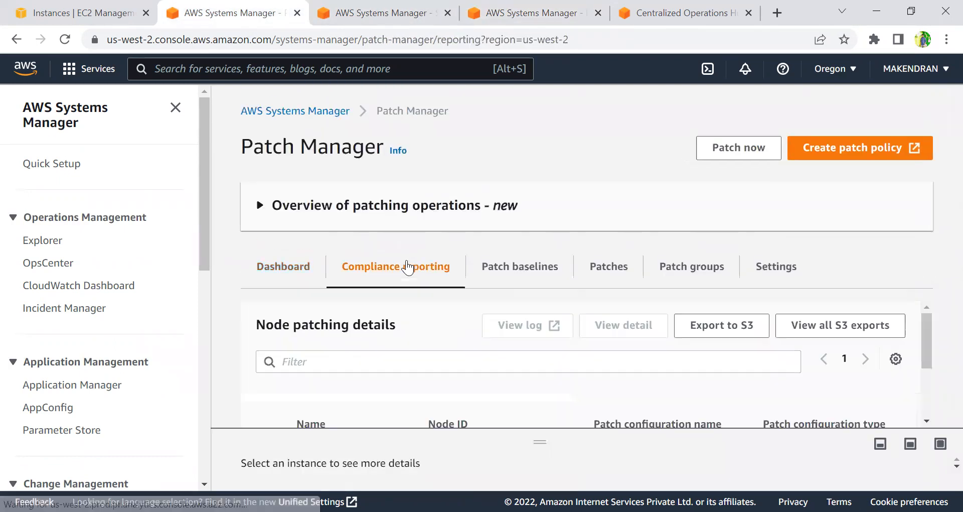
scroll(524, 350, down, 5)
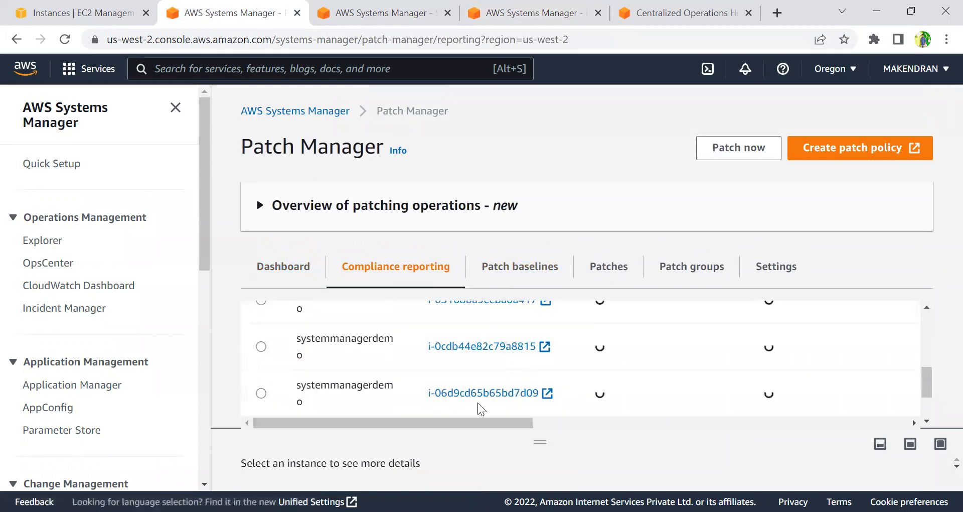
drag(461, 427, 599, 426)
scroll(621, 368, down, 1)
scroll(620, 368, up, 2)
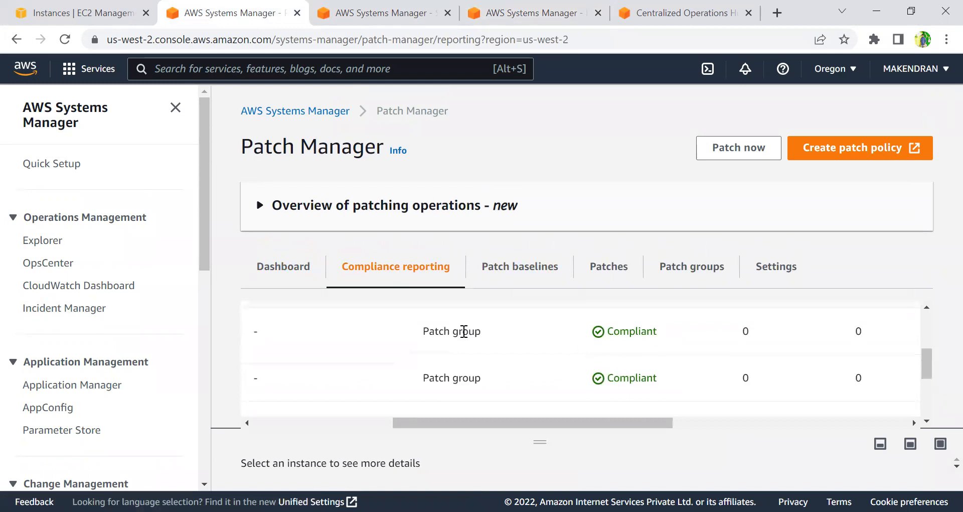
Filter the node patching details to Compliant nodes from the dashboard's compliance summary and review the table.
click(281, 269)
scroll(359, 295, down, 2)
scroll(363, 296, down, 1)
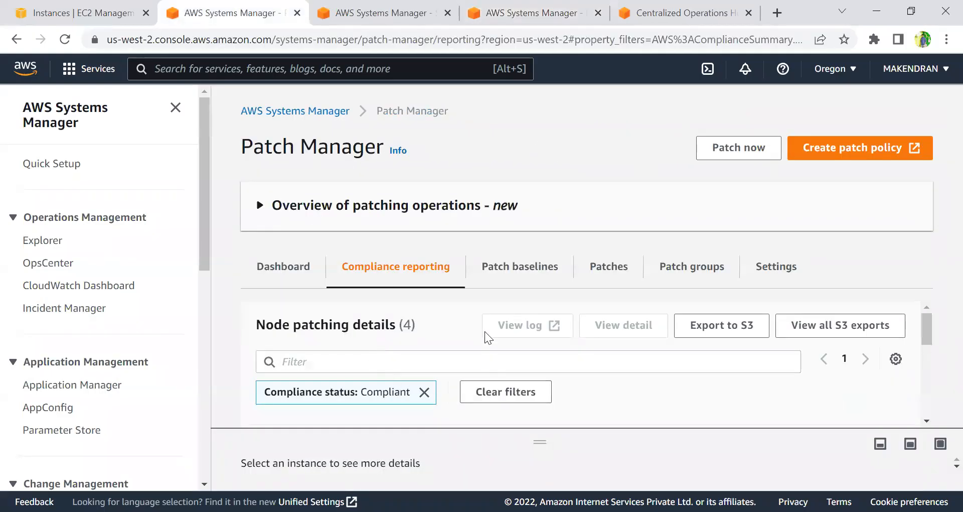
key(ctrl+minus)
key(ctrl+minus)
key(ctrl+minus)
key(ctrl+minus)
key(ctrl+minus)
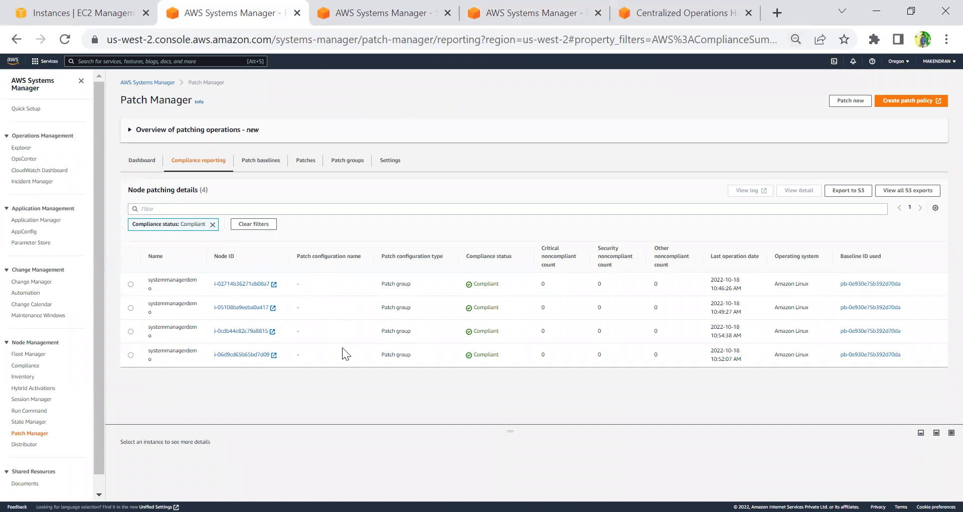
click(144, 161)
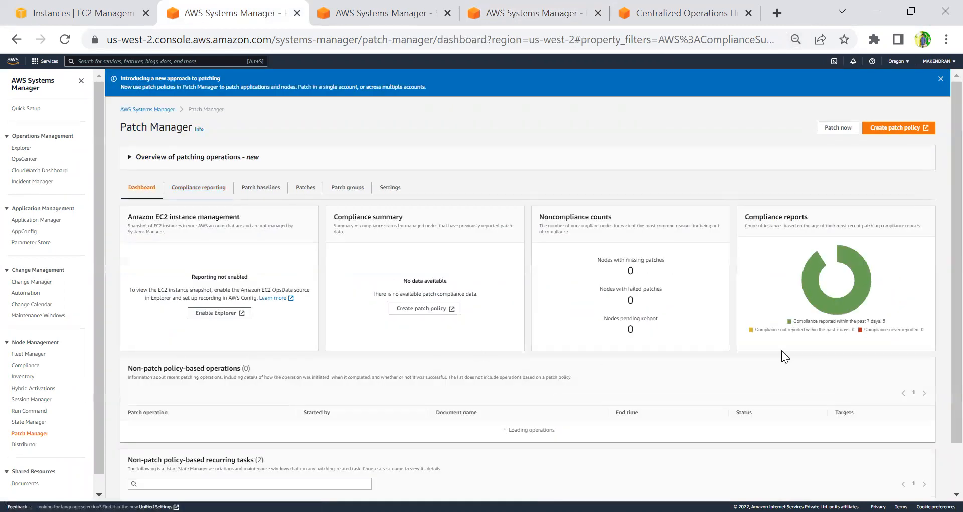
Reopen Compliance reporting from the dashboard to review all compliant nodes in the filtered table.
key(ctrl+plus)
key(ctrl+plus)
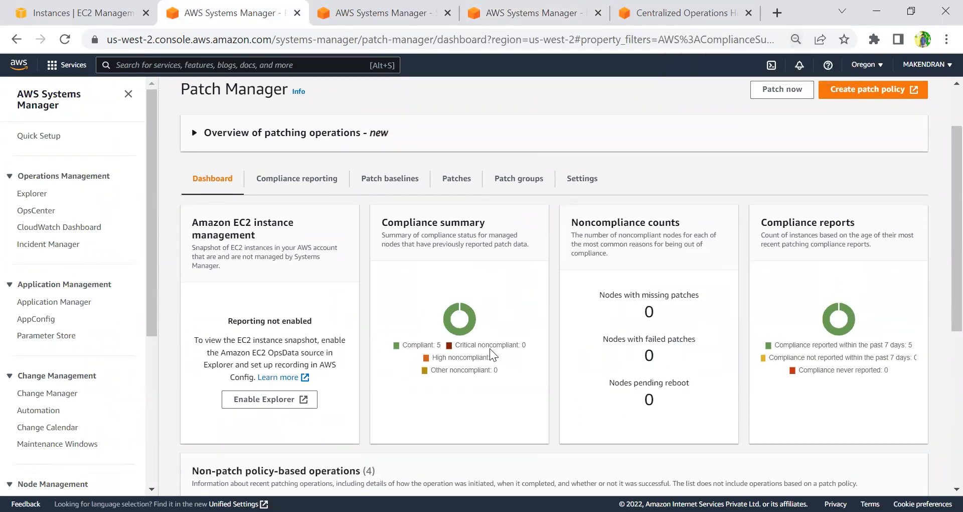
click(306, 179)
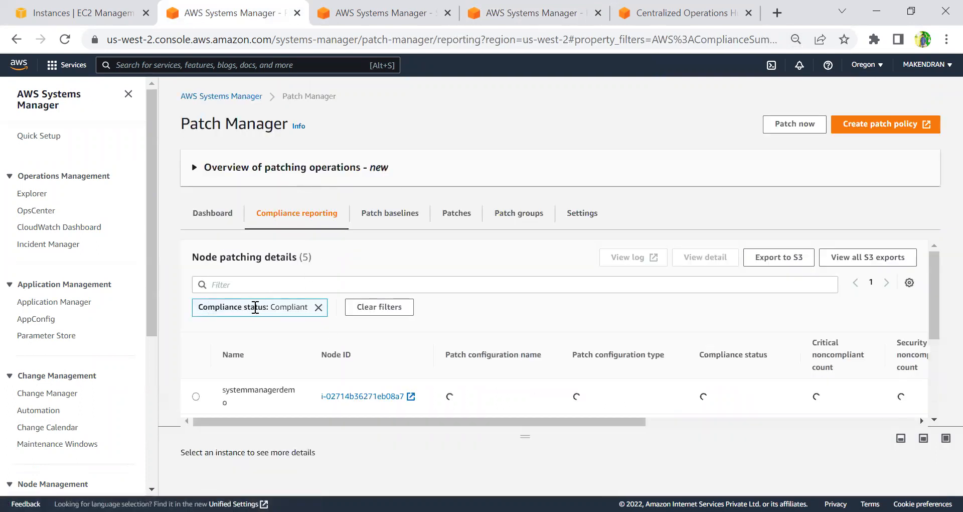
key(ctrl+minus)
key(ctrl+minus)
key(ctrl+minus)
key(ctrl+minus)
key(ctrl+minus)
key(ctrl+minus)
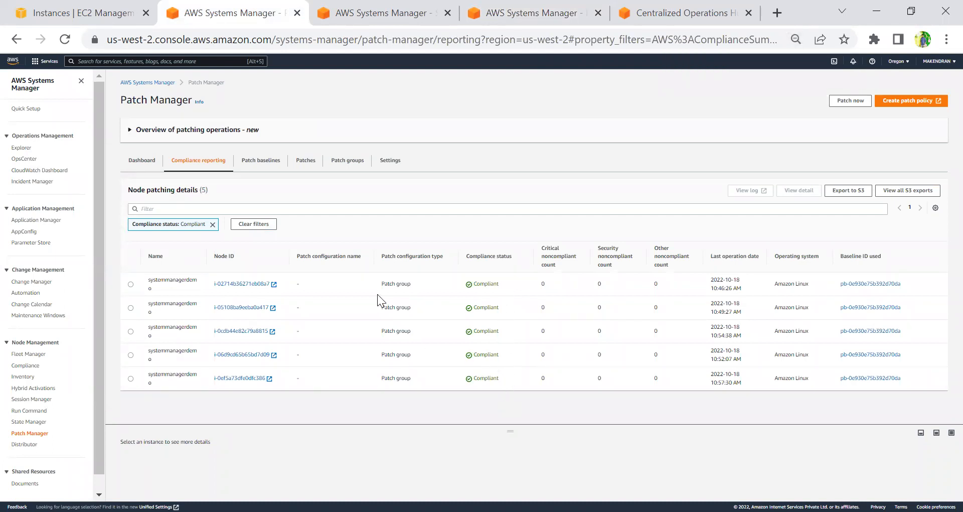
Check the association's resources list, highlighting the pending instance's association status.
click(334, 13)
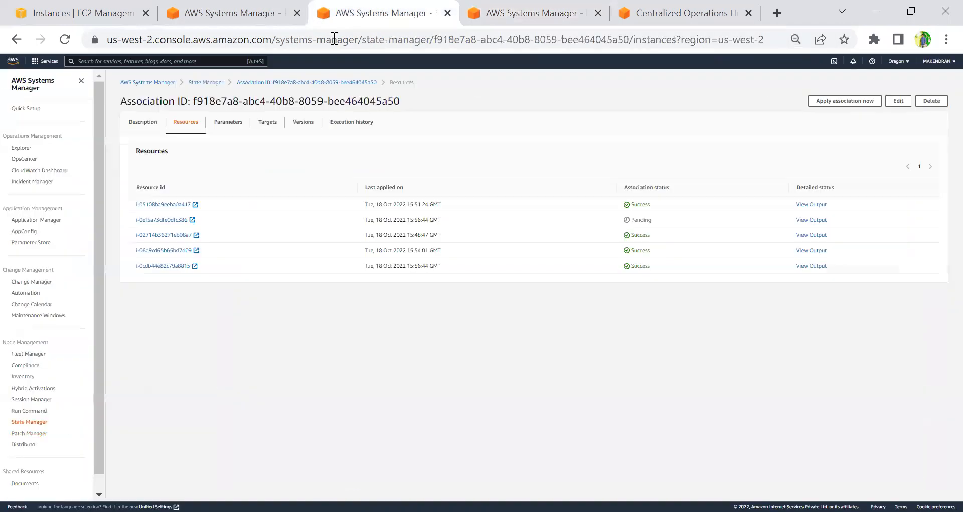
key(ctrl+plus)
key(ctrl+plus)
key(ctrl+plus)
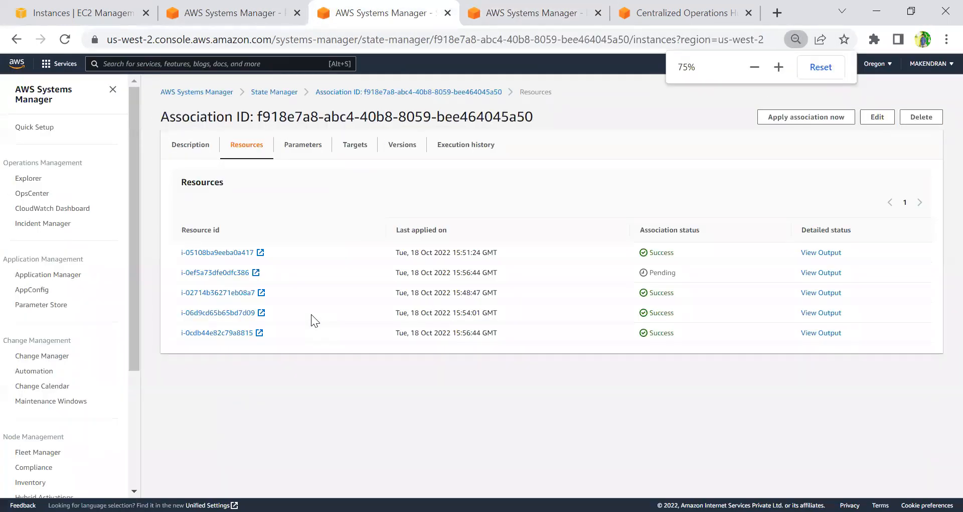
key(ctrl+plus)
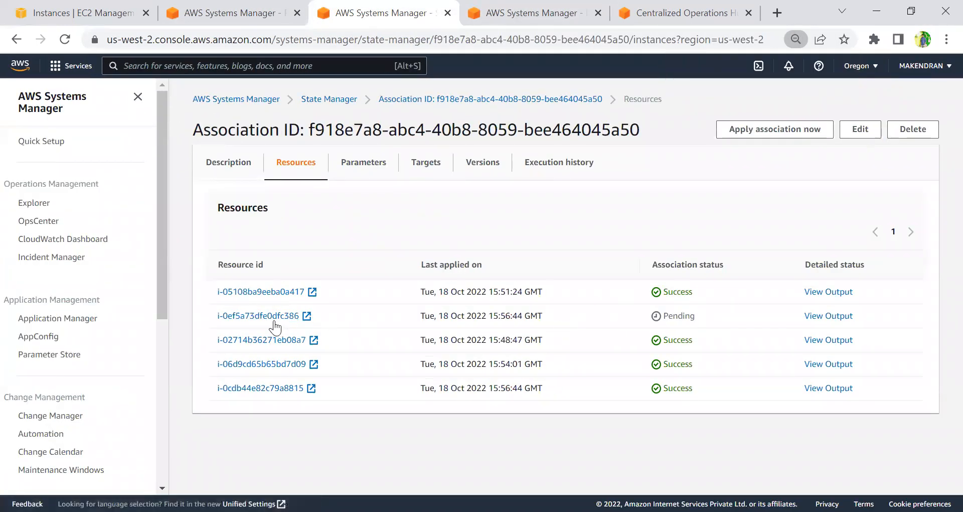
drag(664, 314, 718, 315)
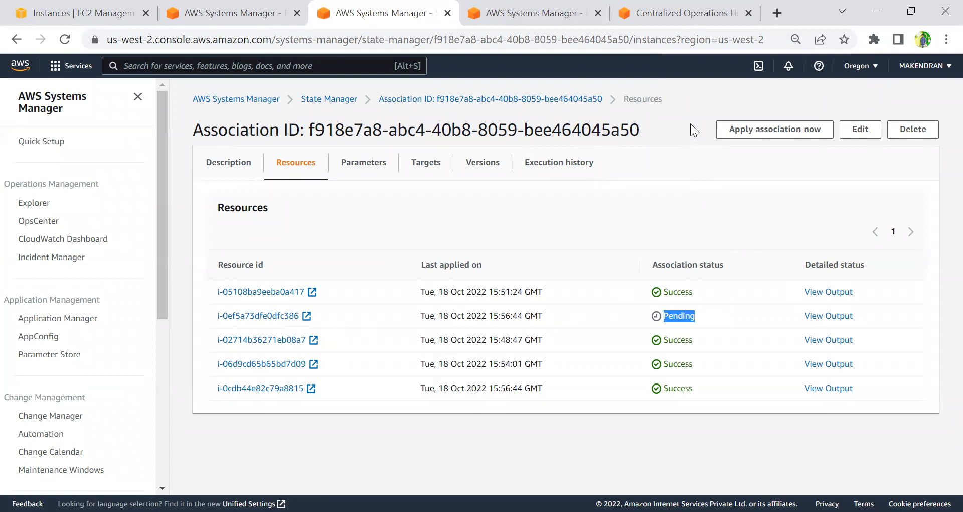
click(724, 78)
Review the Patch now command's targets and outputs, highlighting the in-progress instance's finish time.
key(ctrl+Tab)
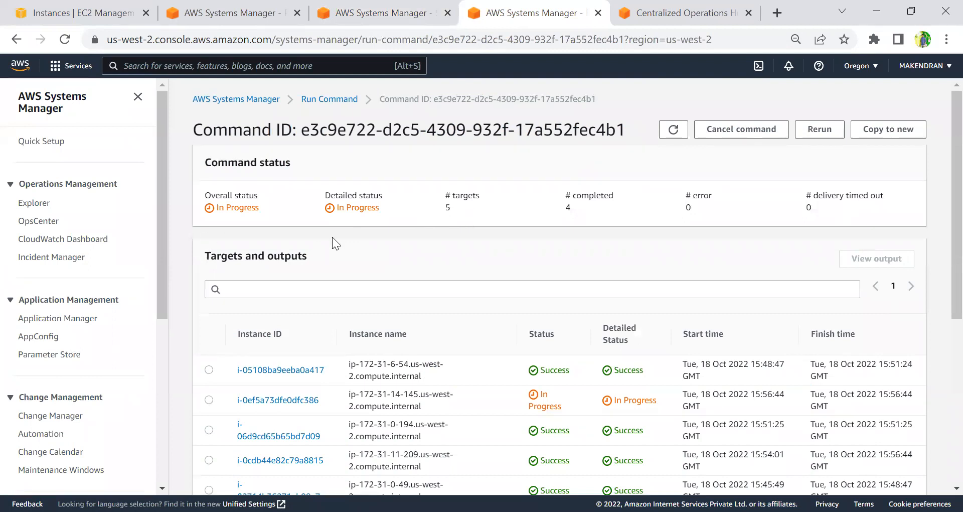
scroll(469, 368, down, 3)
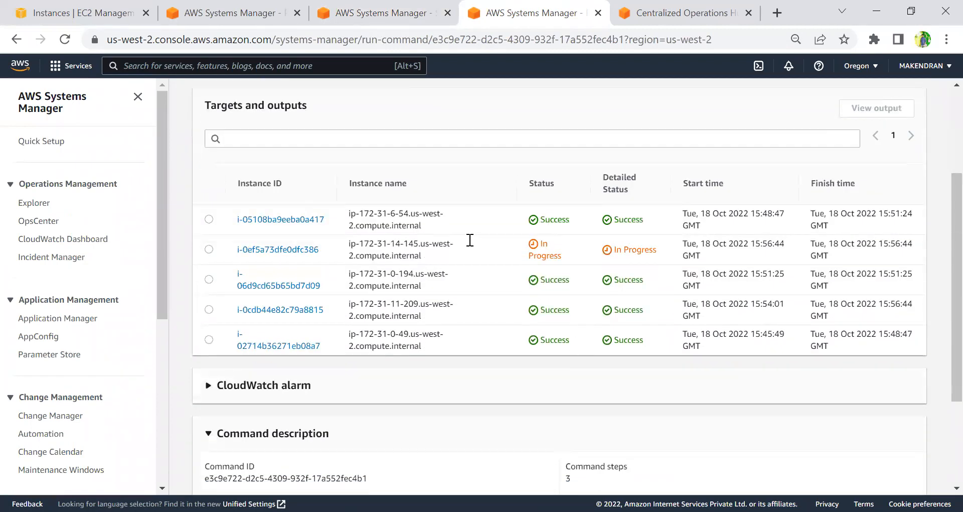
drag(877, 244, 800, 243)
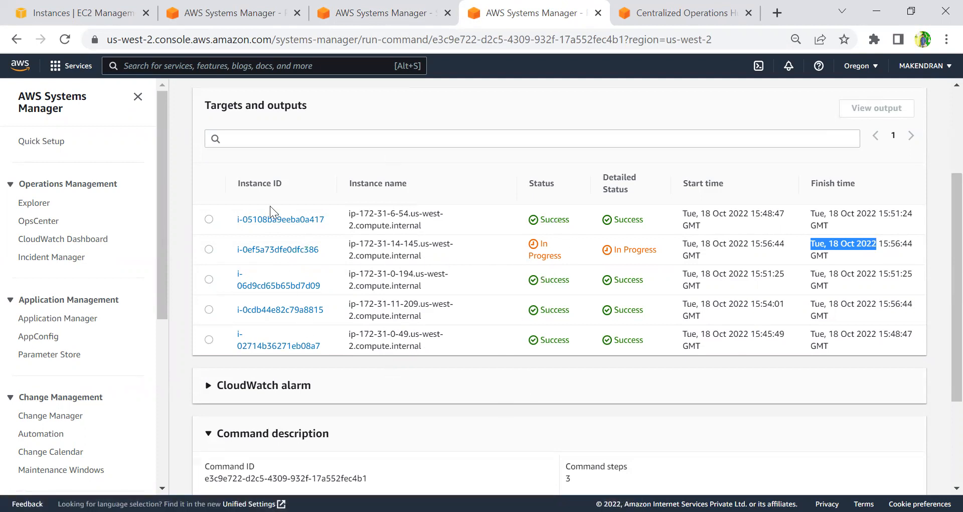
Return to Patch Manager compliance reporting and scroll through the compliant node list.
click(230, 15)
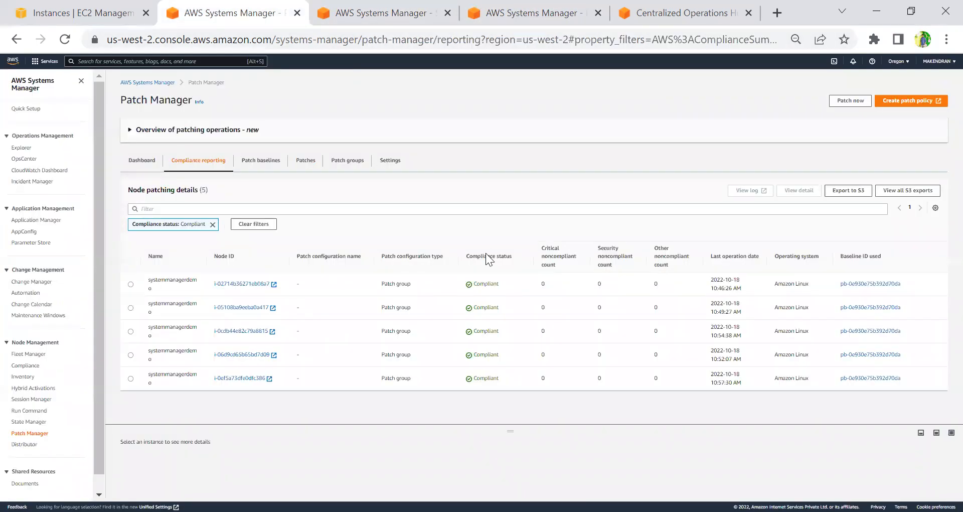
key(ctrl+plus)
key(ctrl+plus)
key(ctrl+plus)
key(ctrl+plus)
scroll(752, 270, down, 3)
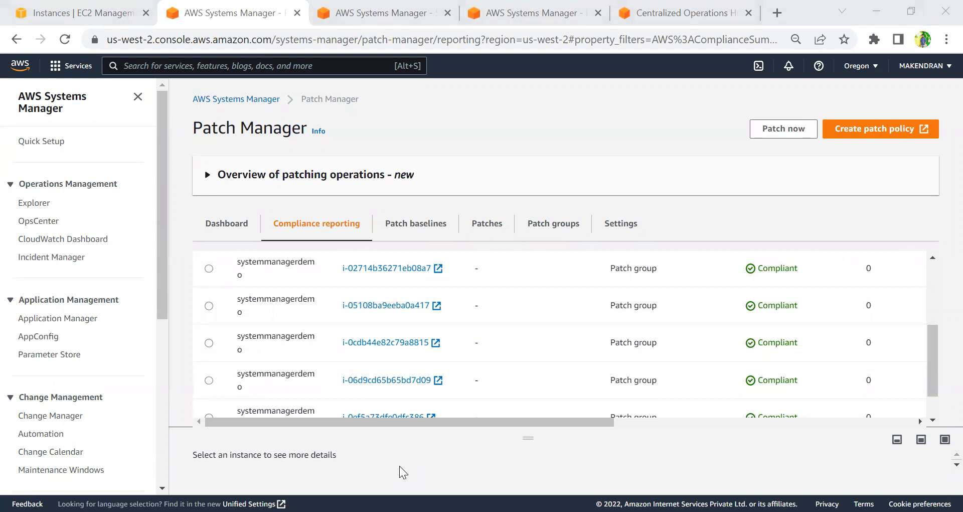
key(ctrl+minus)
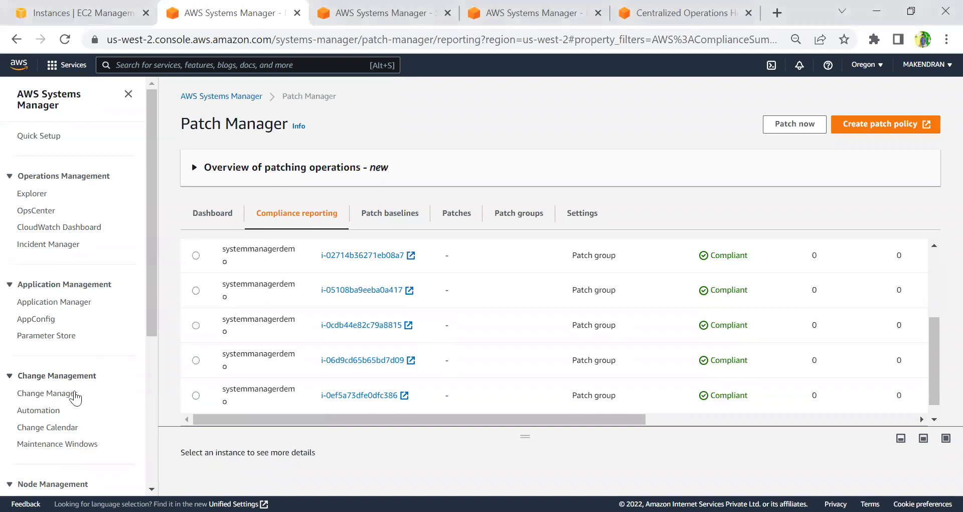
Open the Maintenance Windows page.
click(60, 441)
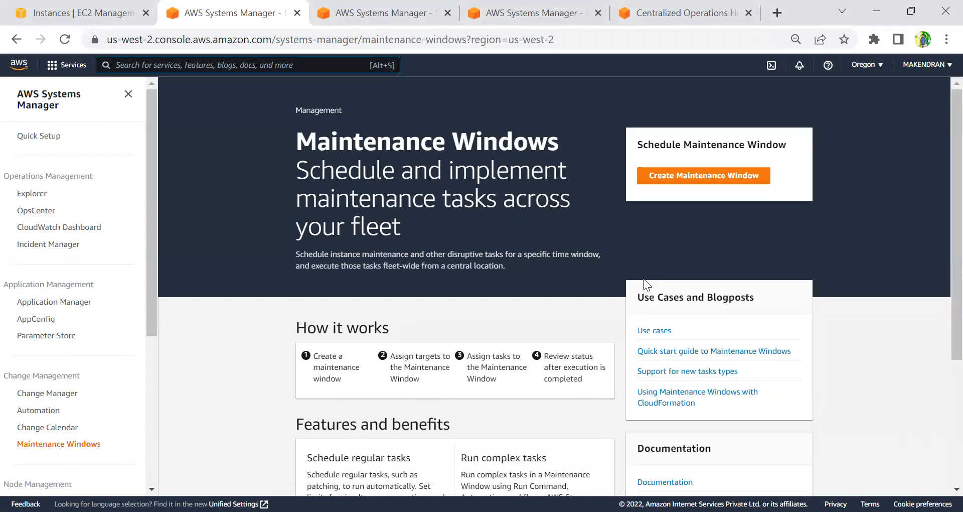
key(alt+s)
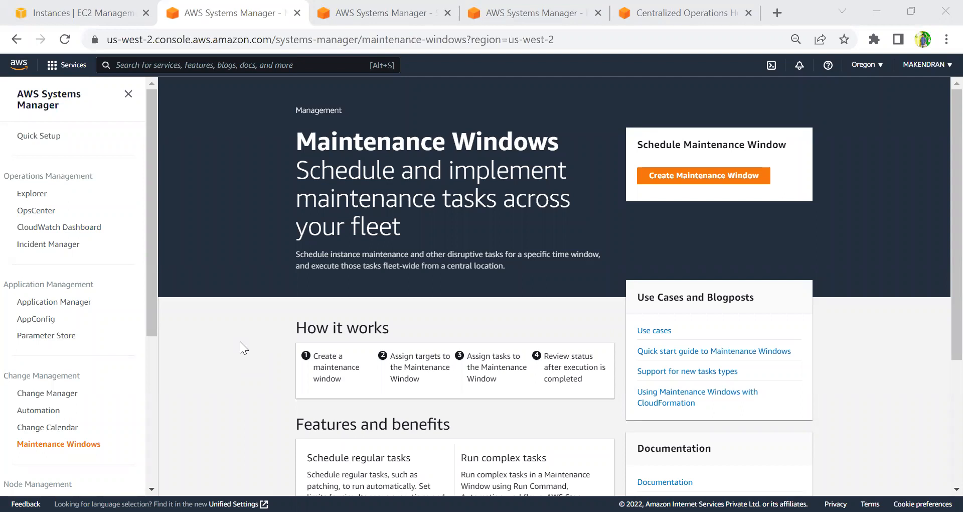
click(222, 346)
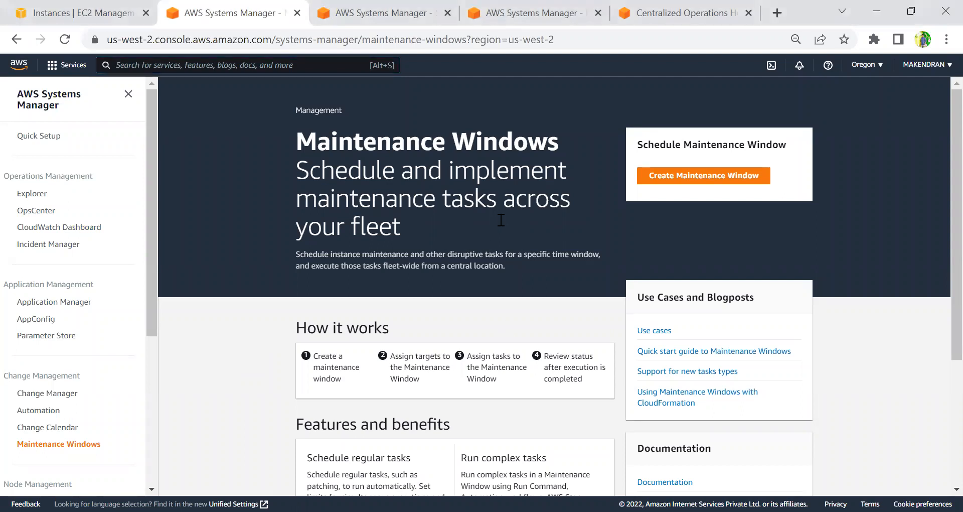